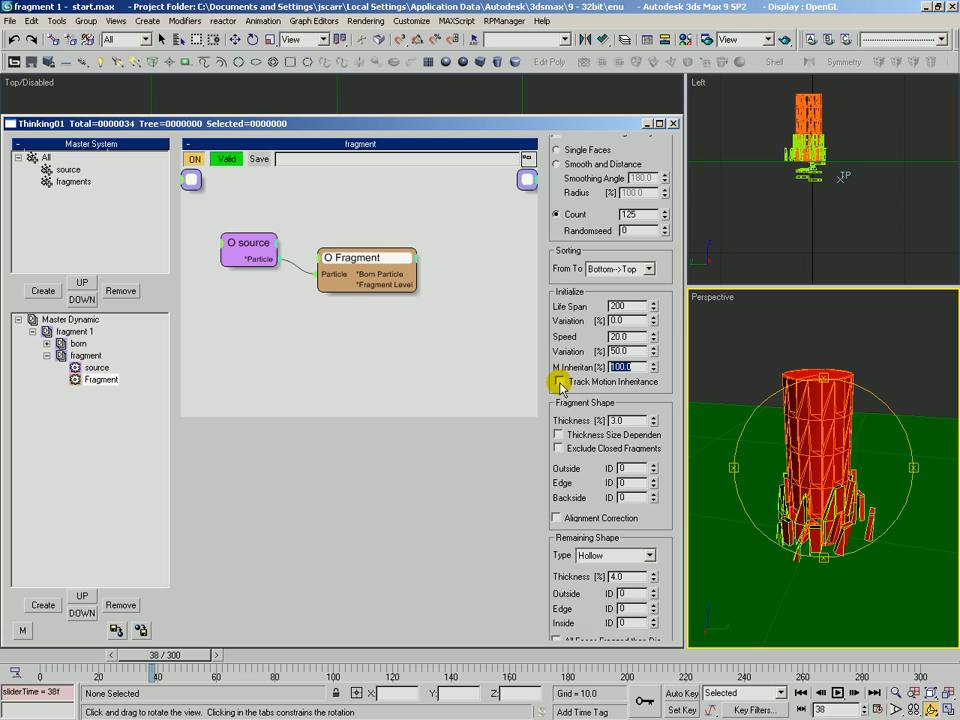
# Go through the Fragment operator's fragment shape settings and set its fragment count to 70
pyautogui.moveTo(673, 428); pyautogui.dragTo(652, 269)
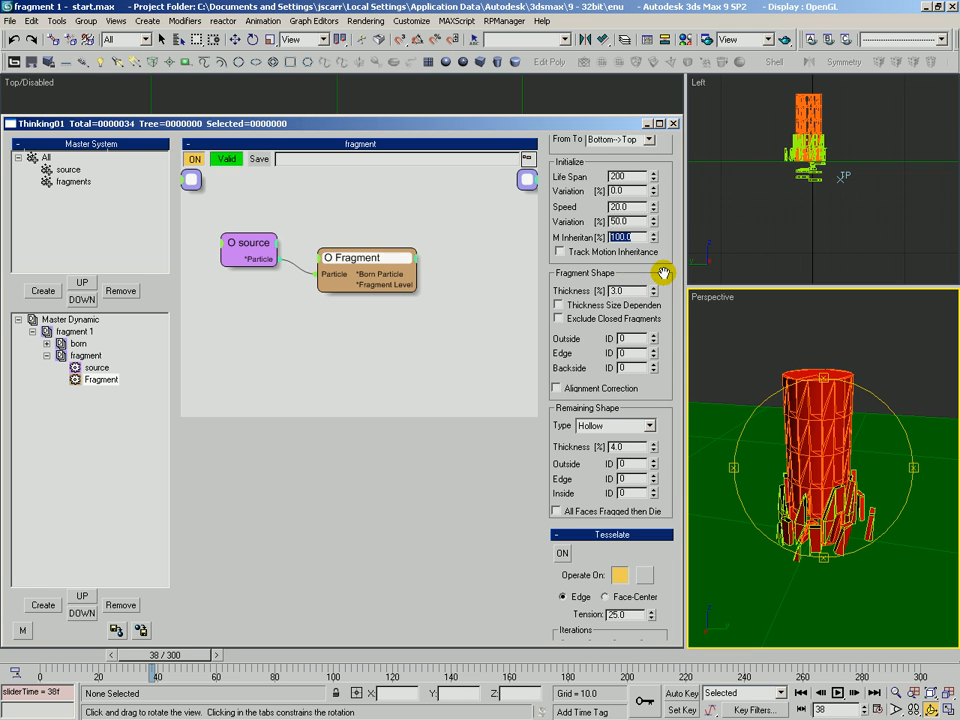
pyautogui.moveTo(654, 279); pyautogui.dragTo(618, 269)
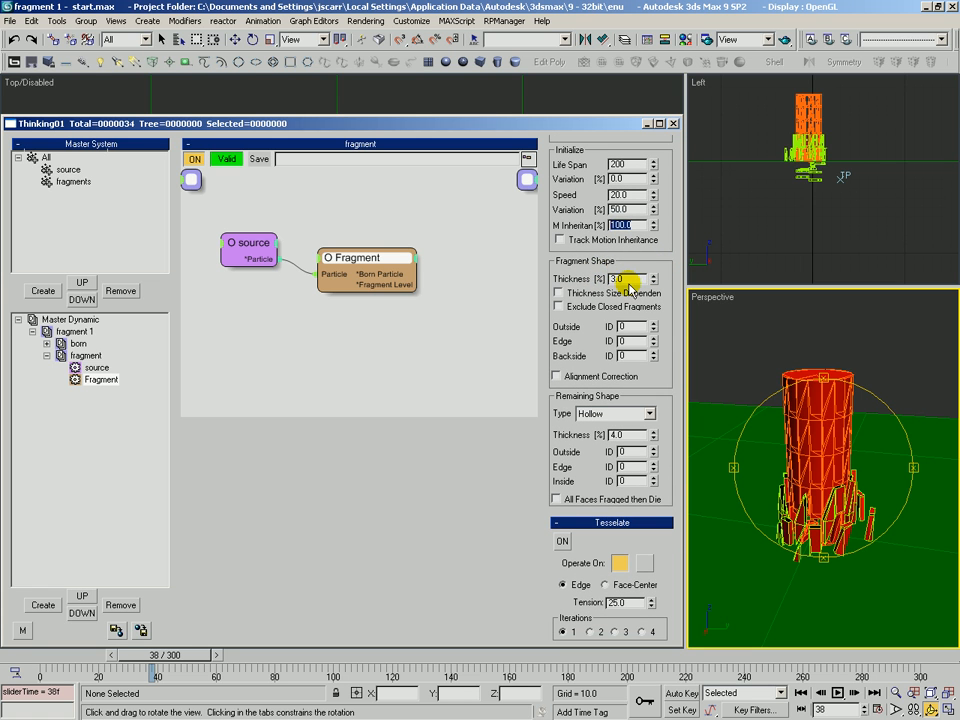
pyautogui.moveTo(777, 439); pyautogui.dragTo(795, 450)
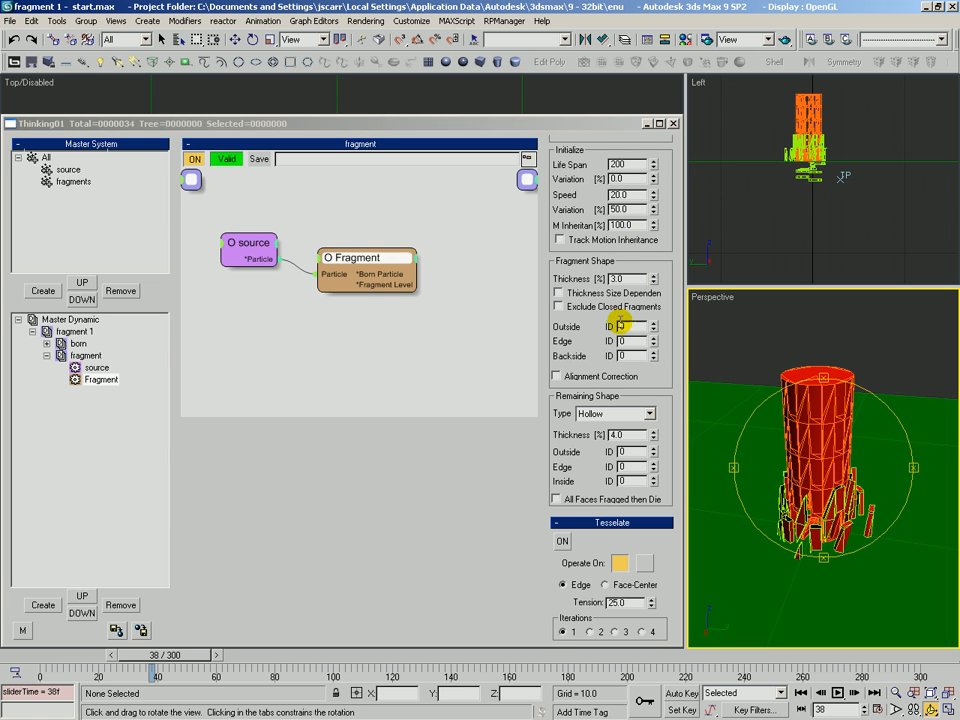
pyautogui.moveTo(662, 314); pyautogui.dragTo(662, 347)
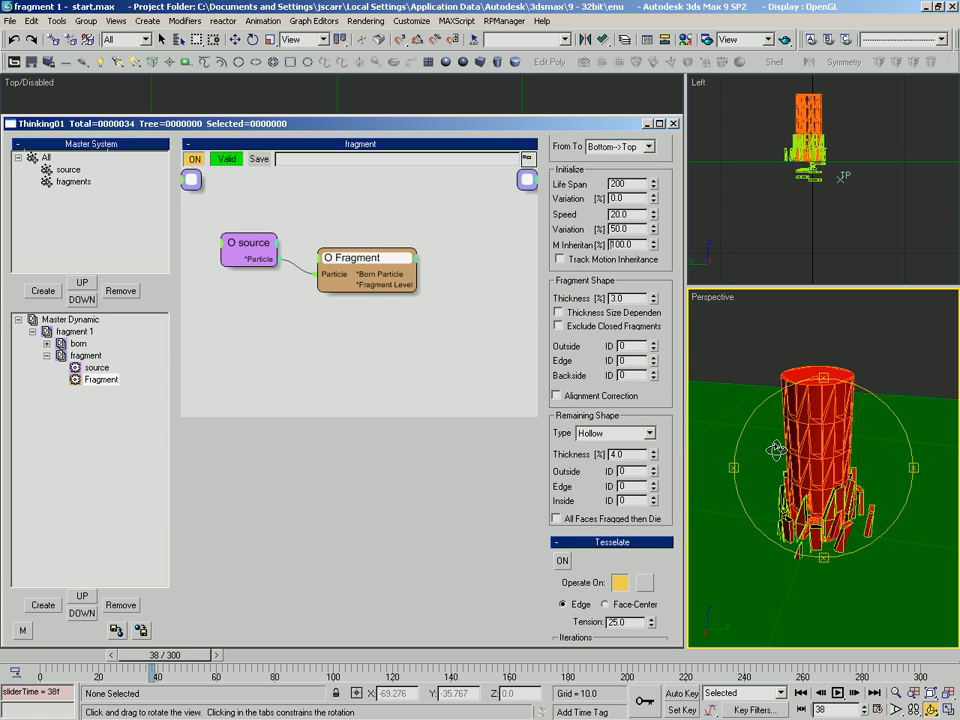
pyautogui.scroll(6, 828, 517)
pyautogui.scroll(-2, 803, 513)
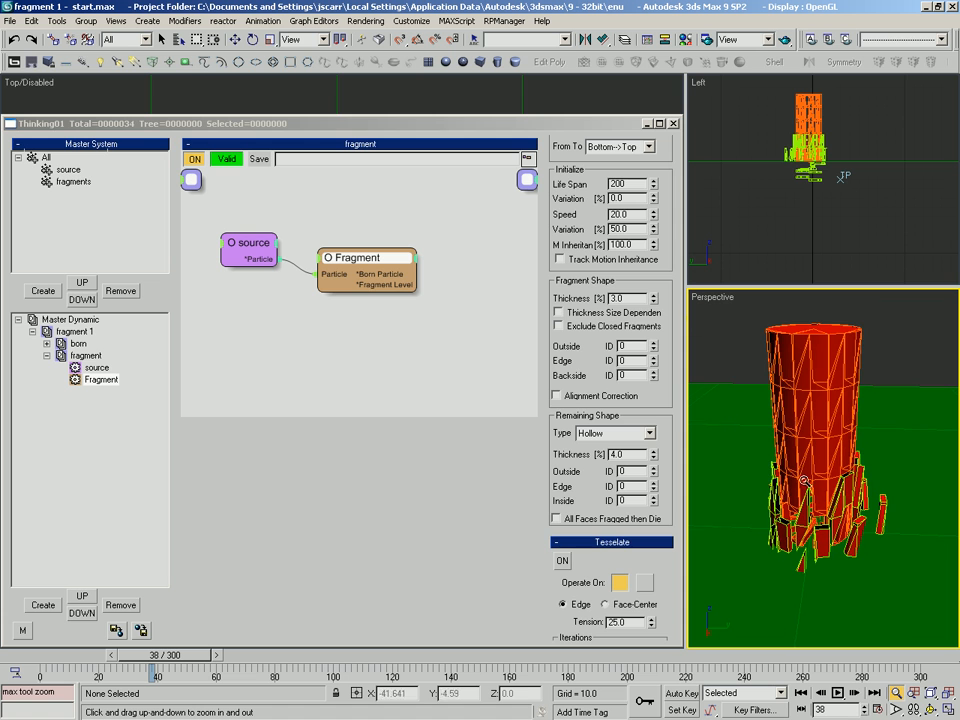
pyautogui.moveTo(664, 246); pyautogui.dragTo(649, 436)
pyautogui.moveTo(663, 284); pyautogui.dragTo(664, 321)
# Hide the green ground plane and frame the fragmenting cylinder in the Perspective view
pyautogui.moveTo(800, 403); pyautogui.dragTo(821, 448)
pyautogui.rightClick(858, 393)
pyautogui.click(915, 403)
pyautogui.hotkey('alt', 'h')
pyautogui.hotkey('ctrl', 'r')
pyautogui.hotkey('alt', 'z')
pyautogui.hotkey('ctrl', 'r')
pyautogui.hotkey('ctrl', 'p')
pyautogui.hotkey('alt', 'z')
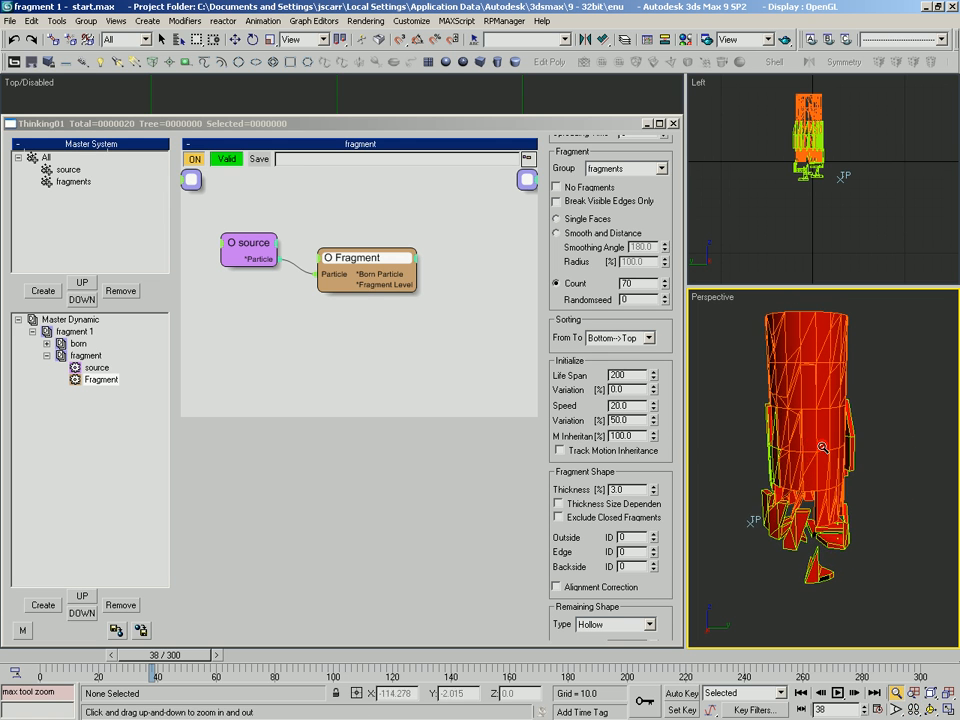
pyautogui.hotkey('ctrl', 'r')
# Move the animation to frame 83 and inspect the cylinder's fragments from several angles
pyautogui.moveTo(671, 467); pyautogui.dragTo(622, 269)
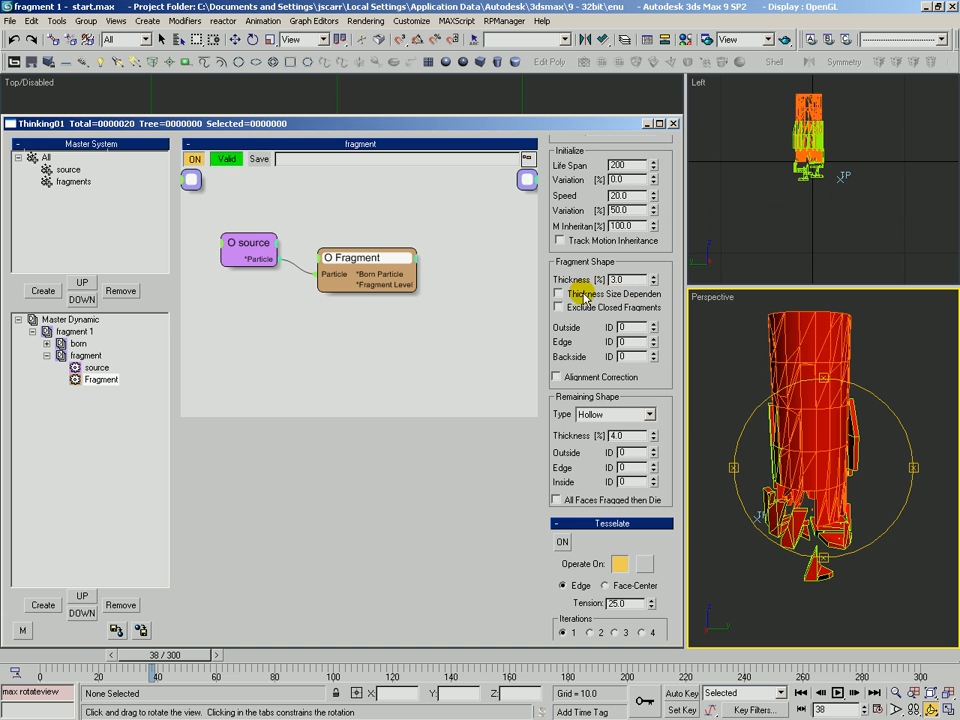
pyautogui.moveTo(172, 657); pyautogui.dragTo(298, 668)
pyautogui.keyDown('alt'); pyautogui.moveTo(828, 542); pyautogui.dragTo(829, 548, button='middle'); pyautogui.keyUp('alt')
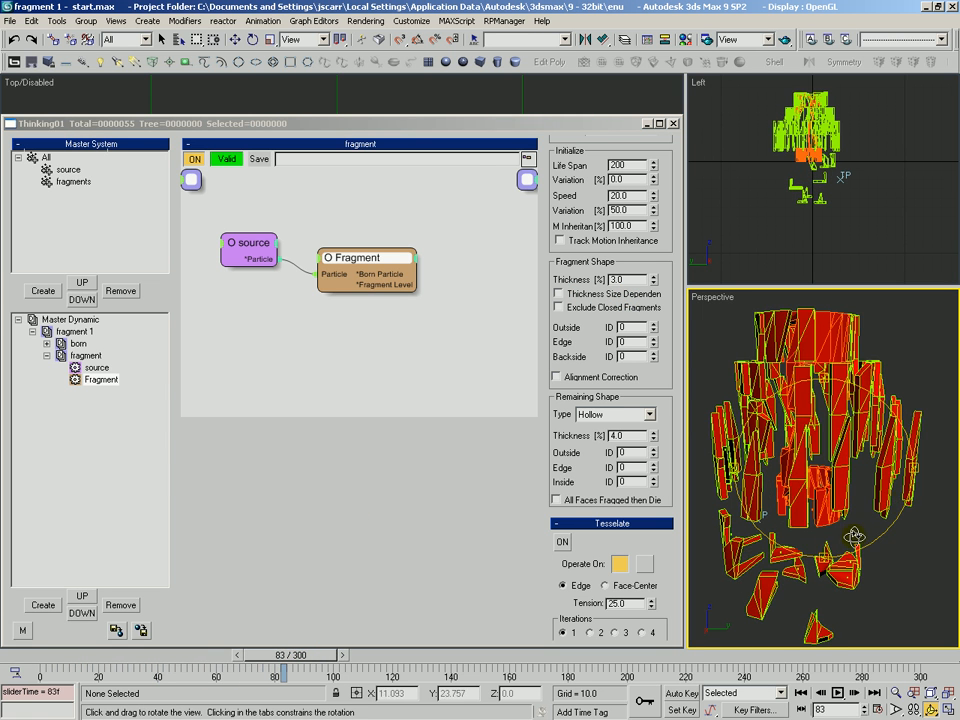
pyautogui.moveTo(803, 485); pyautogui.dragTo(795, 461)
pyautogui.hotkey('alt', 'z')
pyautogui.hotkey('ctrl', 'p')
pyautogui.hotkey('ctrl', 'r')
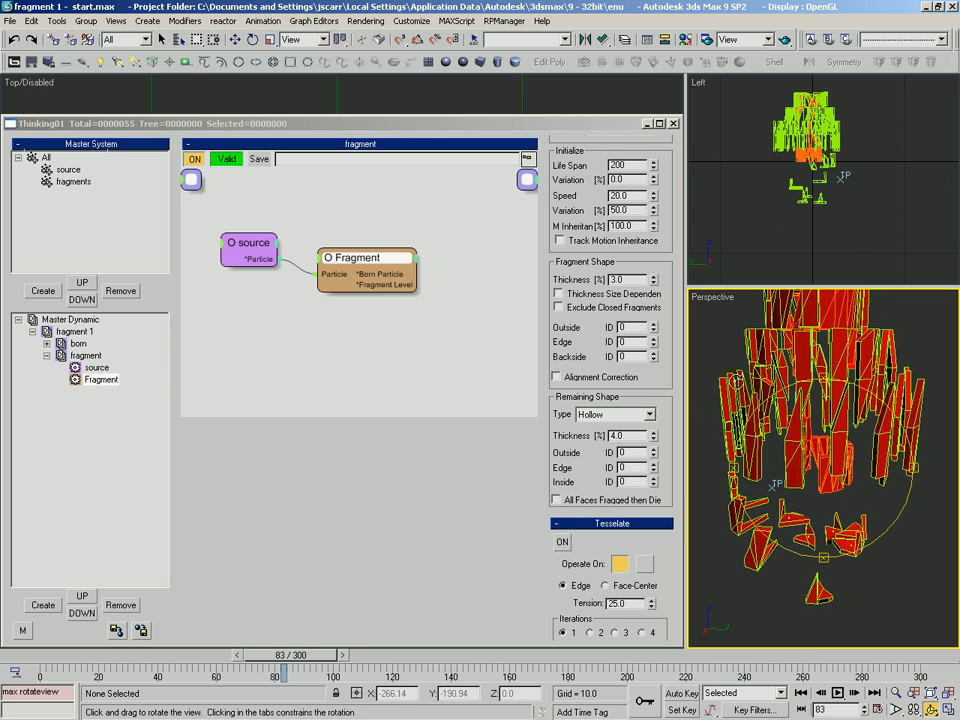
# Make the fragment thickness size dependent and raise the Fragment Shape thickness to 13%
pyautogui.click(558, 293)
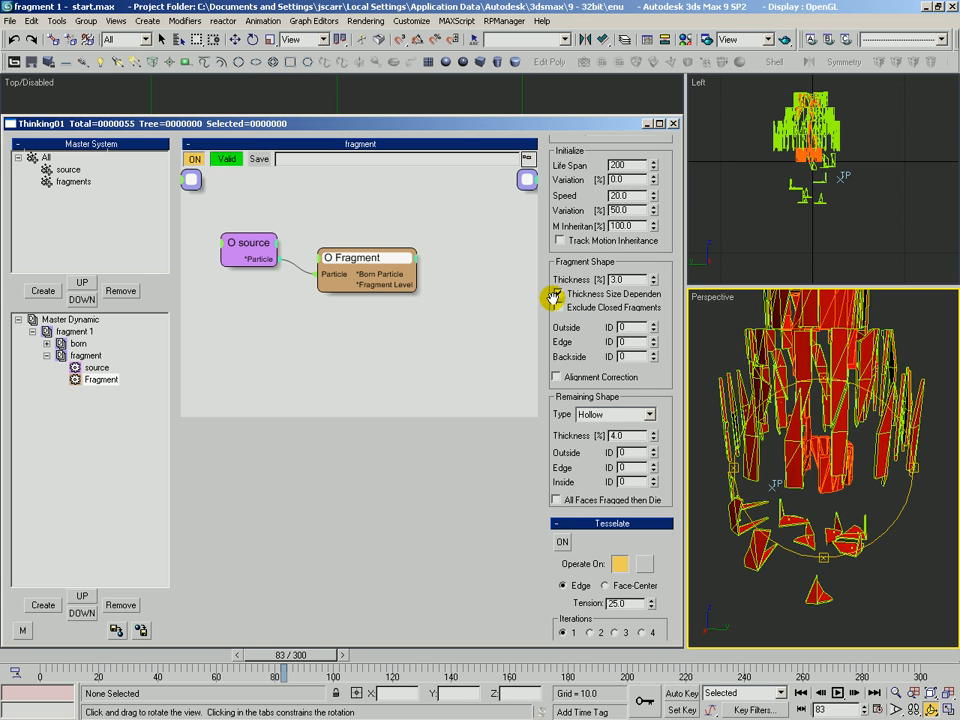
pyautogui.moveTo(804, 516); pyautogui.dragTo(777, 506)
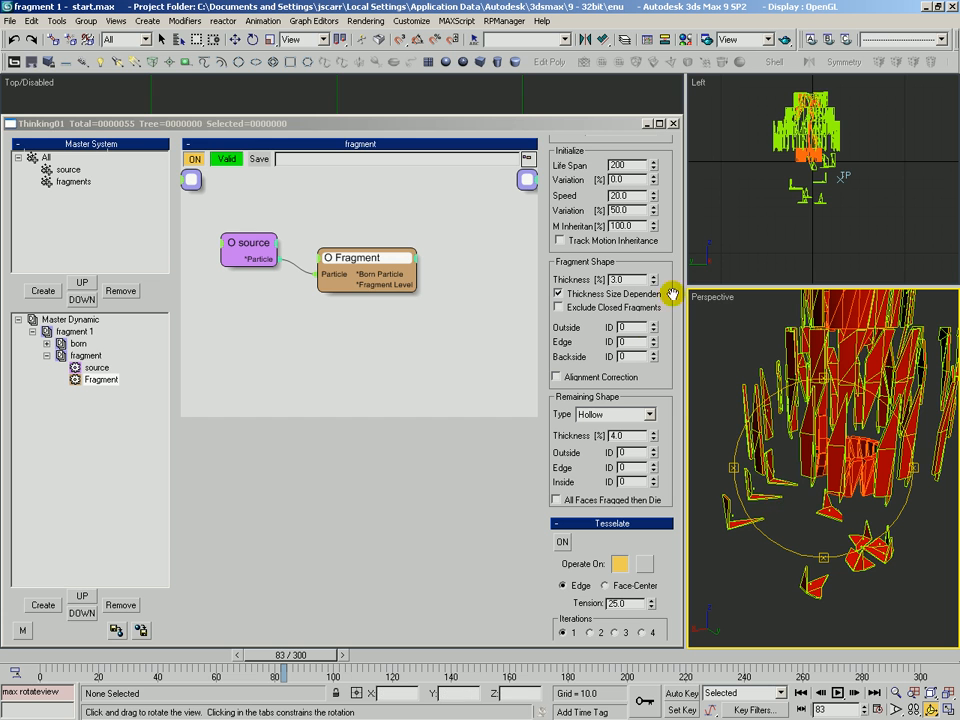
pyautogui.moveTo(653, 283)
pyautogui.mouseDown()
pyautogui.moveTo(656, 266)
pyautogui.moveTo(646, 272)
pyautogui.mouseUp()
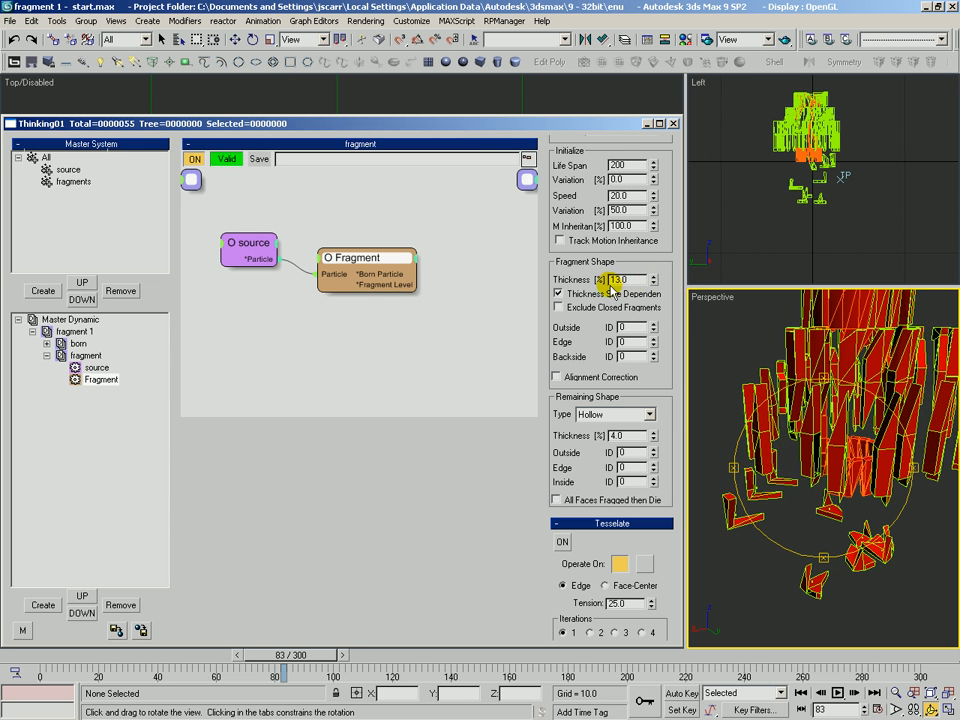
pyautogui.moveTo(769, 449); pyautogui.dragTo(840, 457)
# Reduce the fragment count to 10 and inspect the larger pieces from several angles
pyautogui.moveTo(665, 299); pyautogui.dragTo(661, 380)
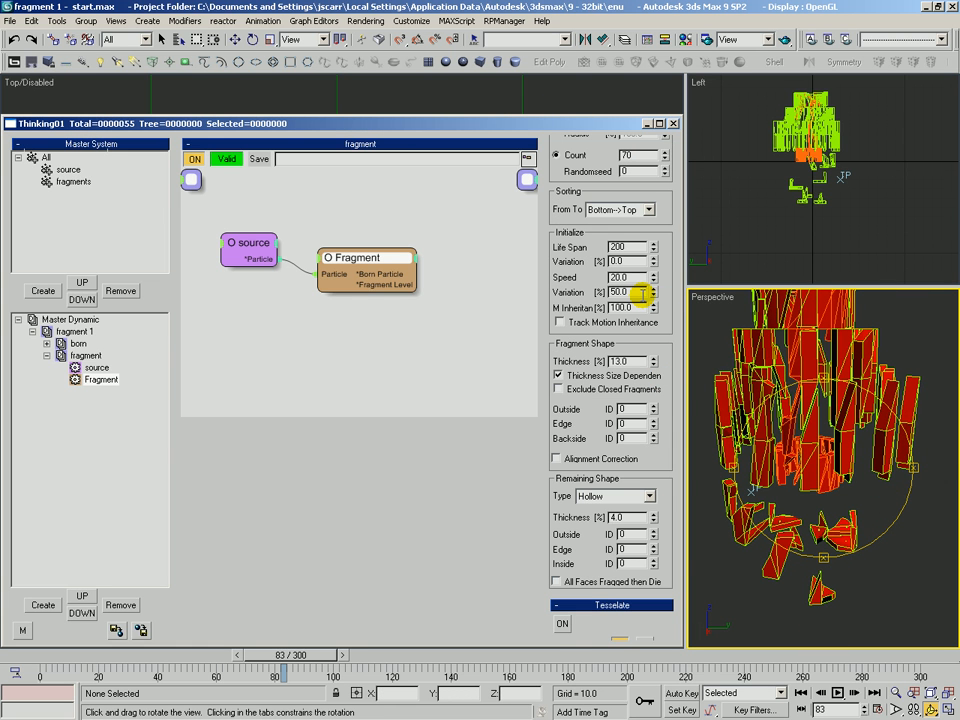
pyautogui.moveTo(660, 266); pyautogui.dragTo(648, 346)
pyautogui.moveTo(665, 243); pyautogui.dragTo(660, 287)
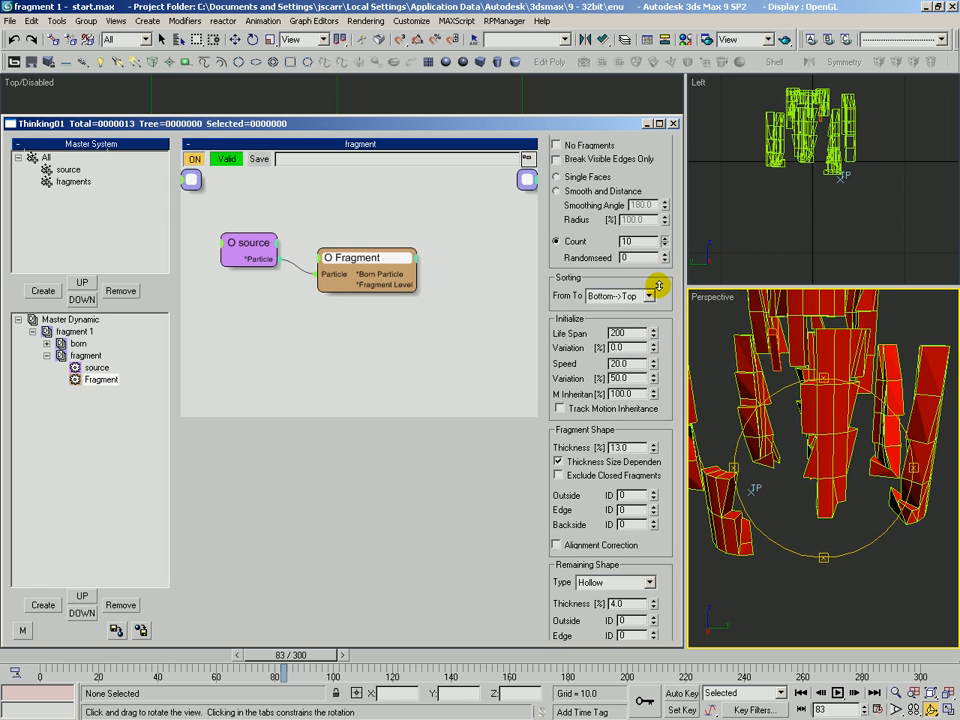
pyautogui.moveTo(857, 490); pyautogui.dragTo(781, 487)
pyautogui.hotkey('alt', 'z')
pyautogui.hotkey('ctrl', 'r')
pyautogui.rightClick(781, 487)
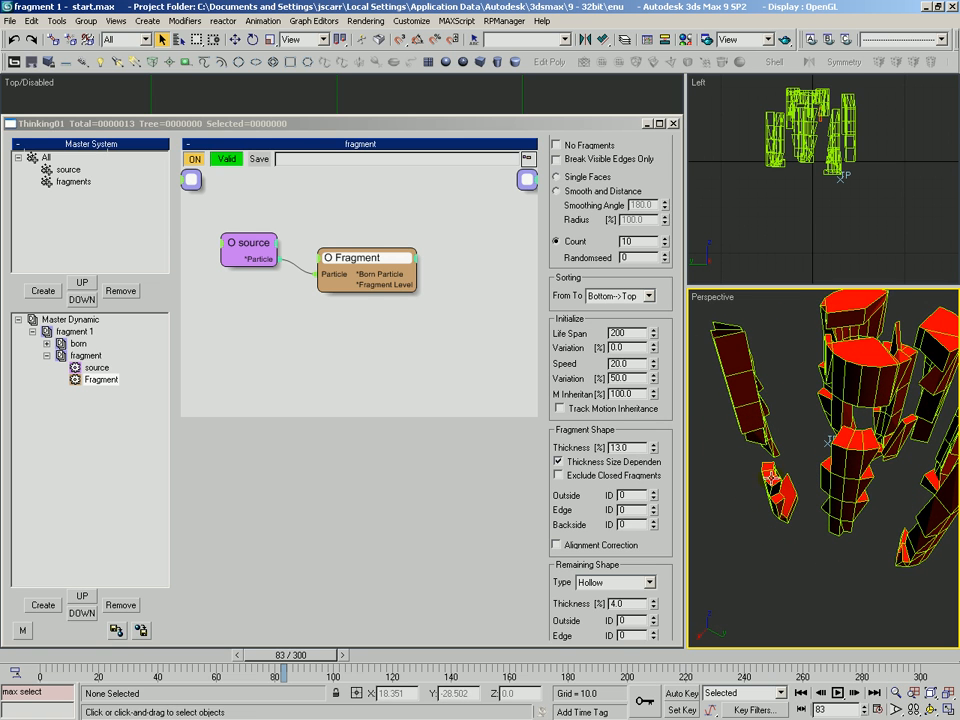
pyautogui.hotkey('ctrl', 'r')
pyautogui.moveTo(753, 420)
pyautogui.mouseDown()
pyautogui.moveTo(774, 466)
pyautogui.moveTo(857, 438)
pyautogui.moveTo(731, 429)
pyautogui.moveTo(759, 424)
pyautogui.moveTo(749, 414)
pyautogui.mouseUp()
pyautogui.hotkey('alt', 'z')
# Set the fragment count to 14 and view the resulting pieces in the Perspective view
pyautogui.moveTo(648, 446); pyautogui.dragTo(666, 381)
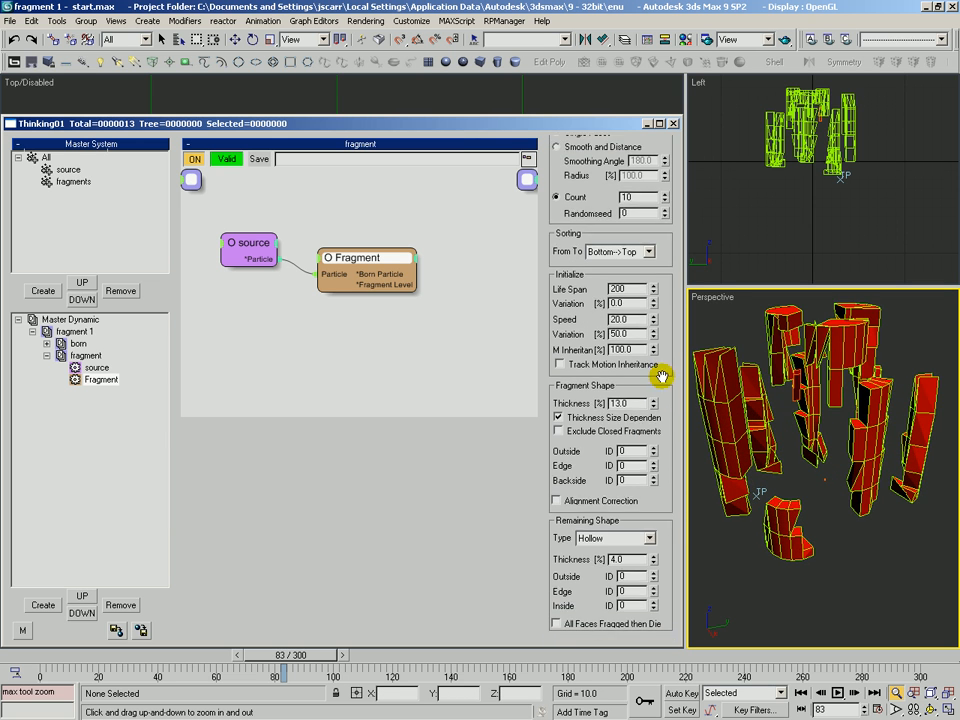
pyautogui.click(665, 204)
pyautogui.click(665, 204)
pyautogui.click(665, 204)
pyautogui.click(664, 204)
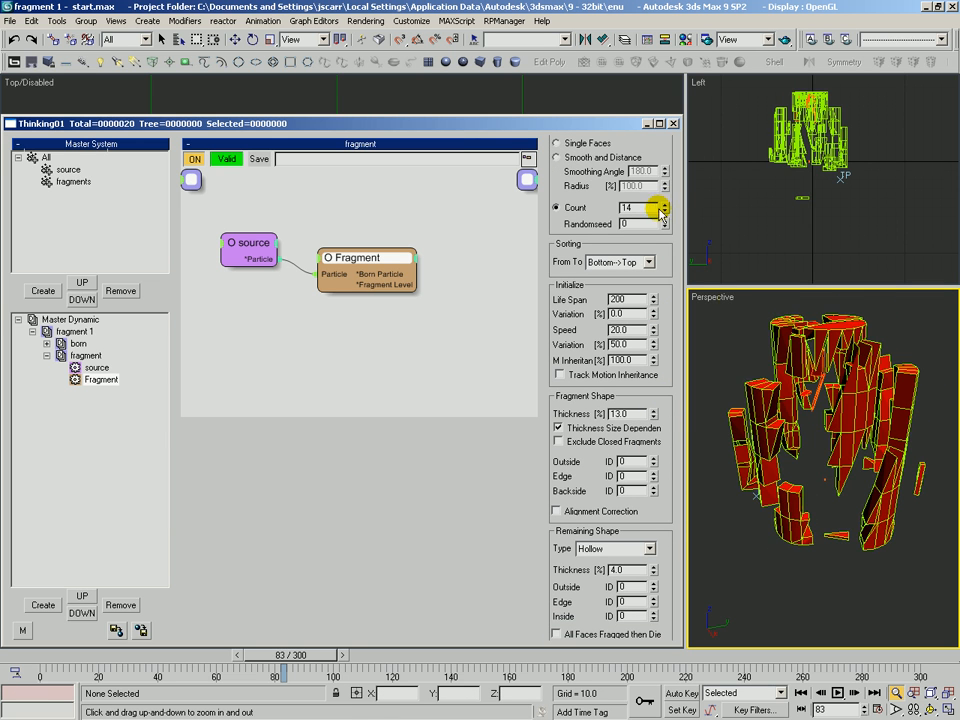
pyautogui.hotkey('ctrl', 'r')
pyautogui.moveTo(811, 456); pyautogui.dragTo(746, 440)
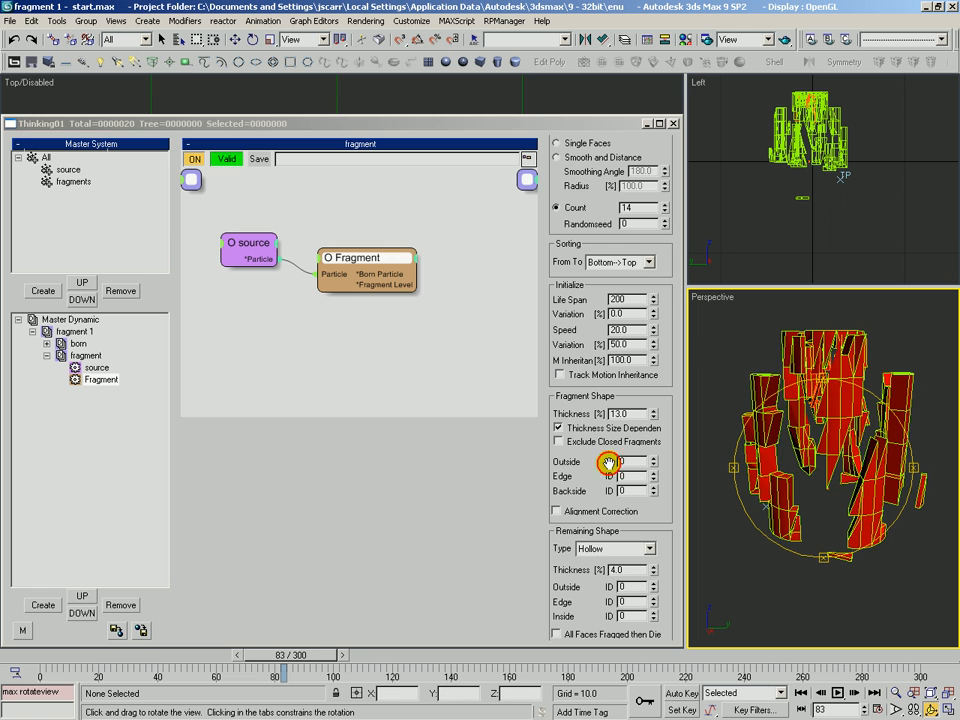
# Turn off size-dependent thickness and set the Fragment Shape thickness to 3%
pyautogui.moveTo(662, 461); pyautogui.dragTo(561, 360)
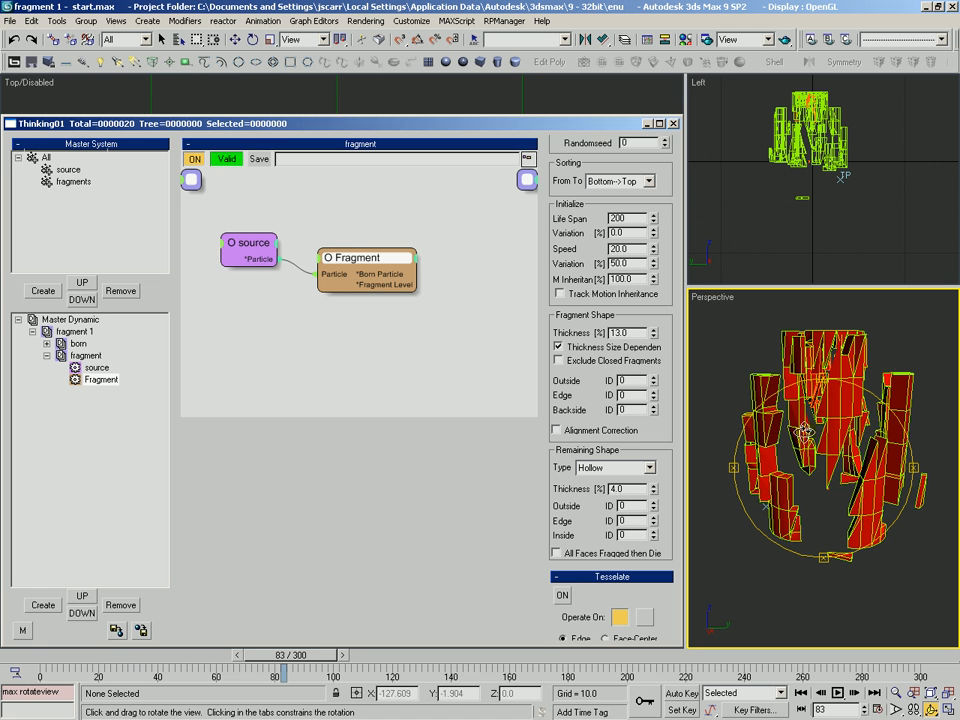
pyautogui.click(560, 347)
pyautogui.moveTo(653, 331); pyautogui.dragTo(653, 330)
pyautogui.moveTo(779, 480); pyautogui.dragTo(792, 444)
pyautogui.moveTo(575, 378); pyautogui.dragTo(634, 321)
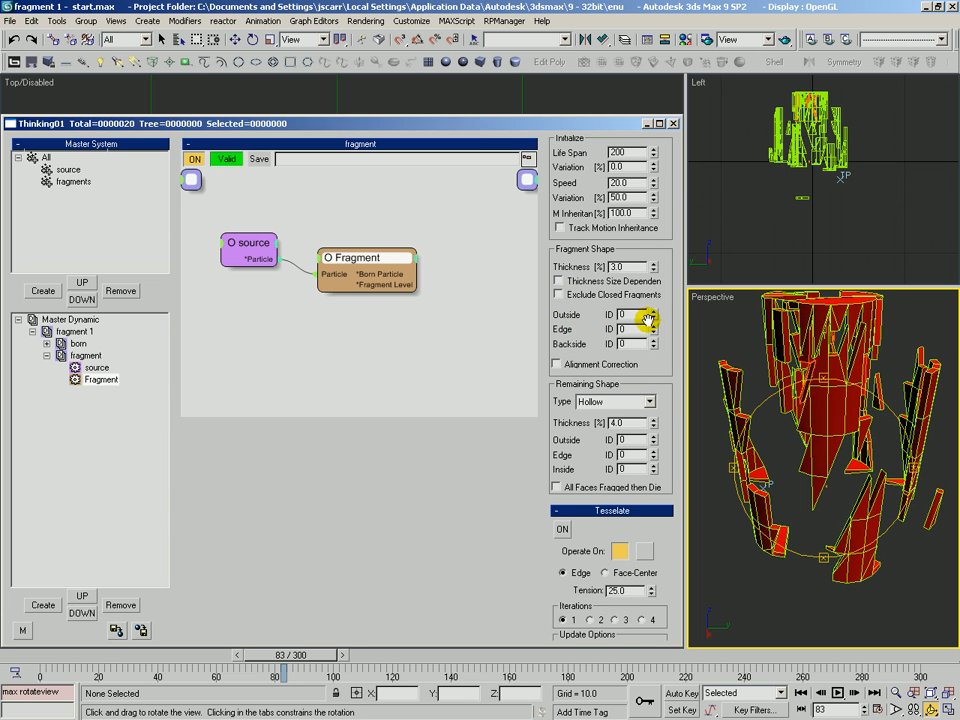
pyautogui.hotkey('alt', 'z')
pyautogui.moveTo(752, 482); pyautogui.dragTo(752, 510)
# Review the source group operator, the Obj.To Particle setup in the born set, and the Fragment operator's settings
pyautogui.click(245, 245)
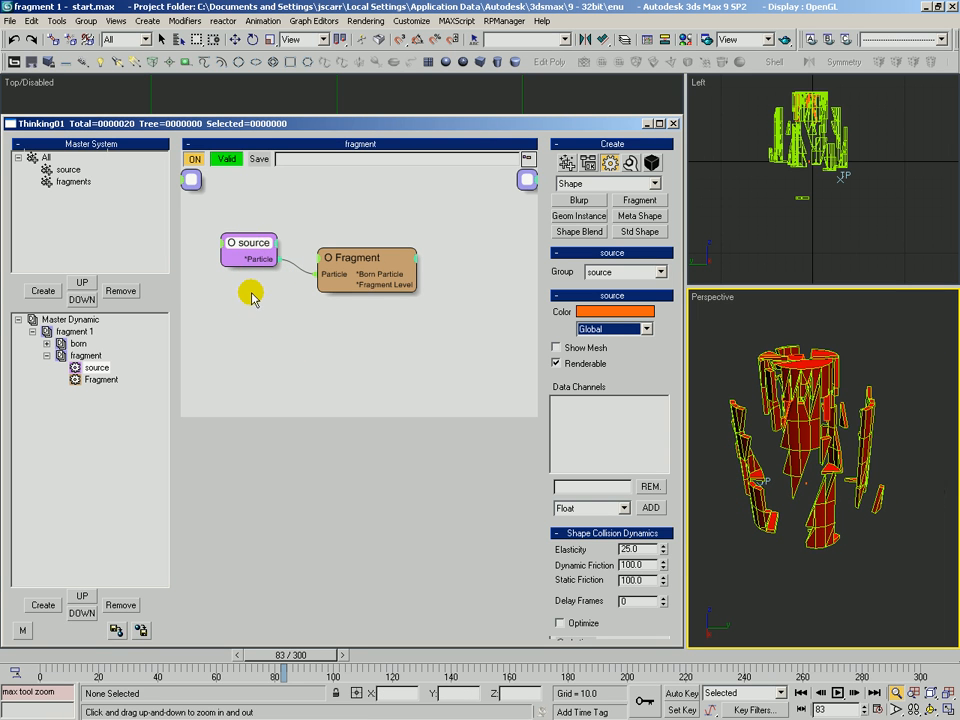
pyautogui.click(80, 343)
pyautogui.click(268, 226)
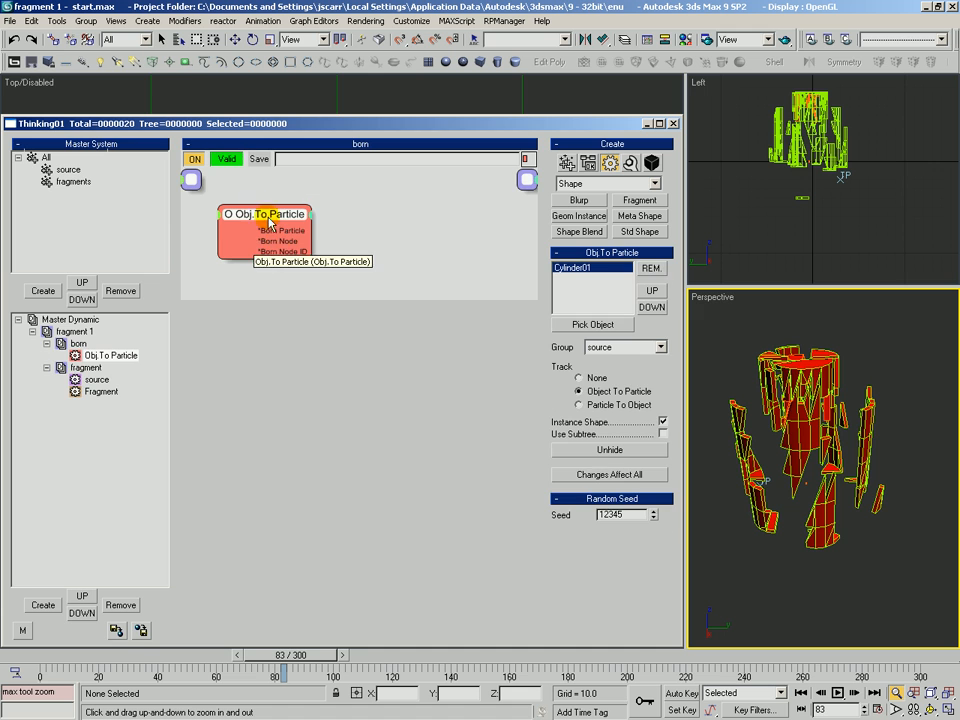
pyautogui.moveTo(268, 226); pyautogui.dragTo(276, 224)
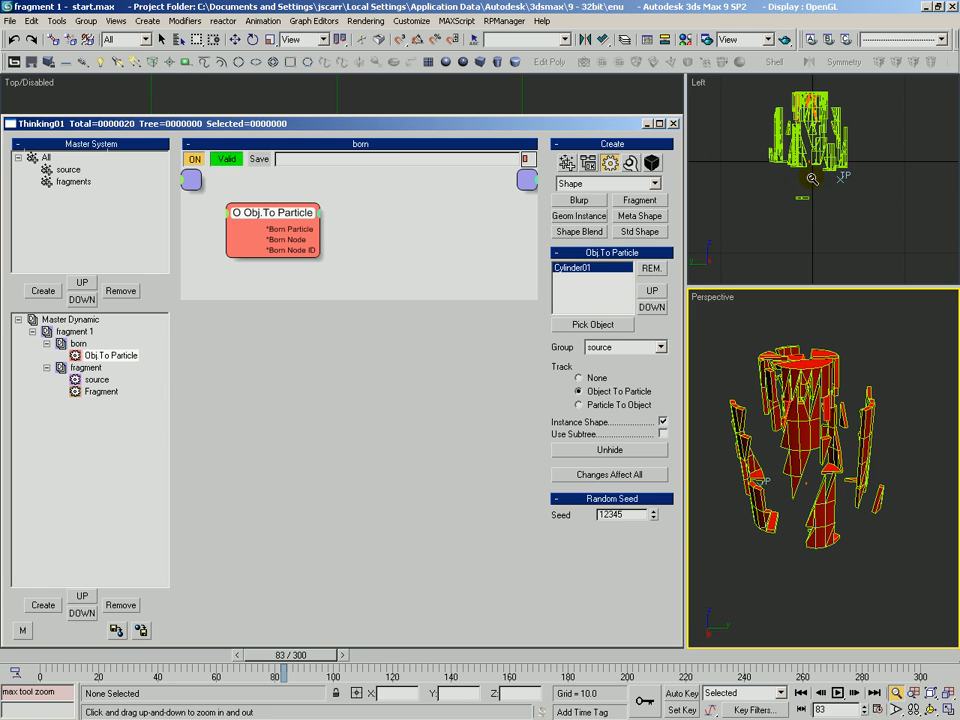
pyautogui.click(46, 343)
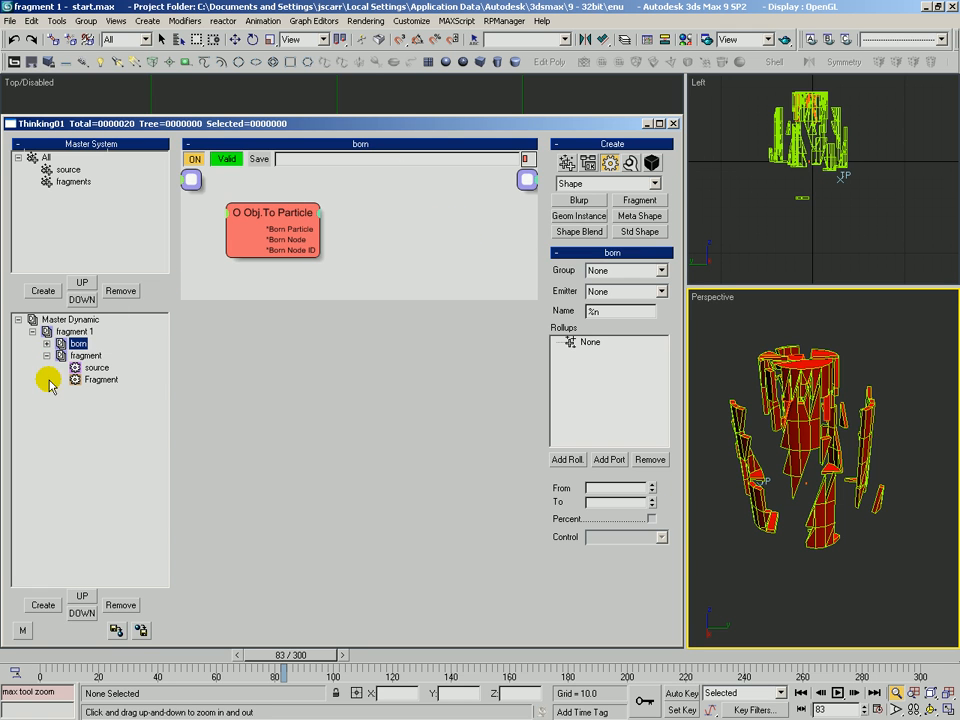
pyautogui.click(82, 357)
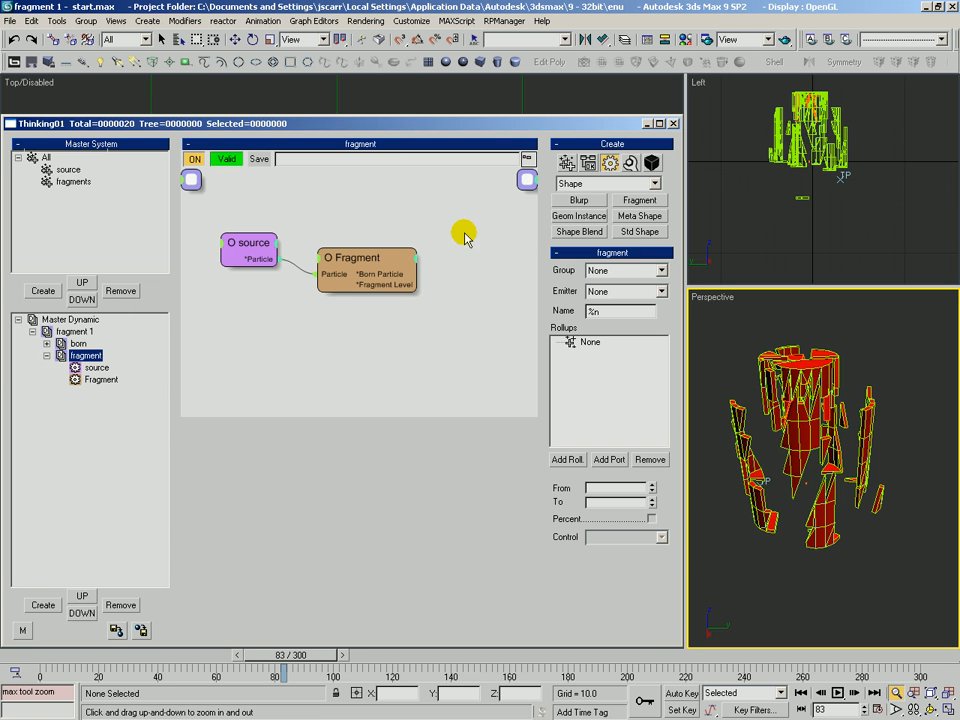
pyautogui.click(405, 258)
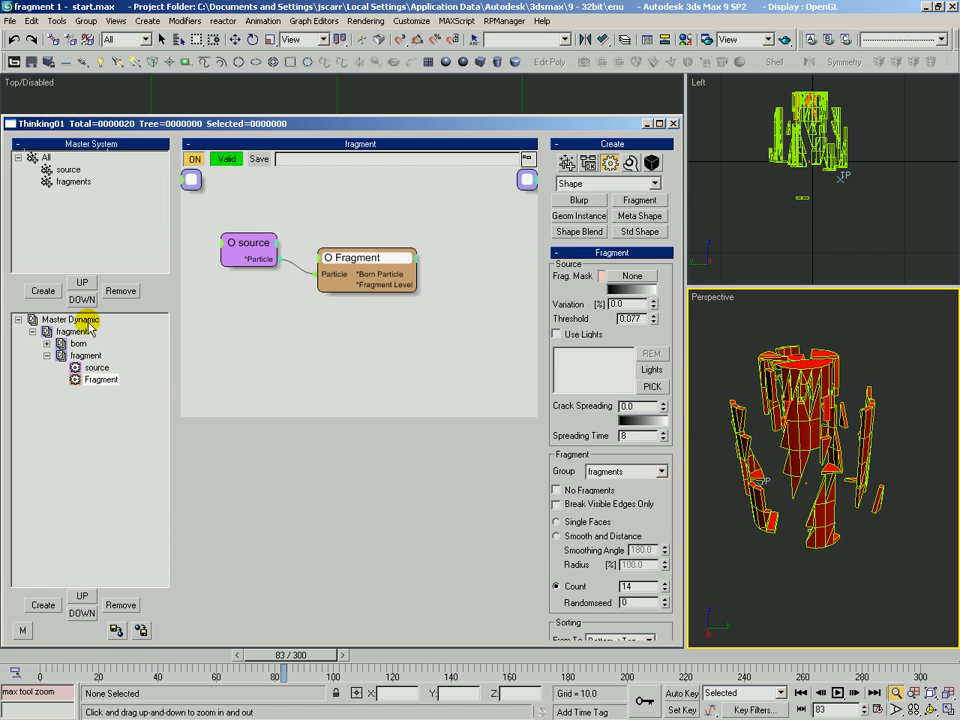
# Switch off Master Dynamic, return the animation to frame 0 and unhide all scene objects
pyautogui.click(32, 319)
pyautogui.click(46, 656)
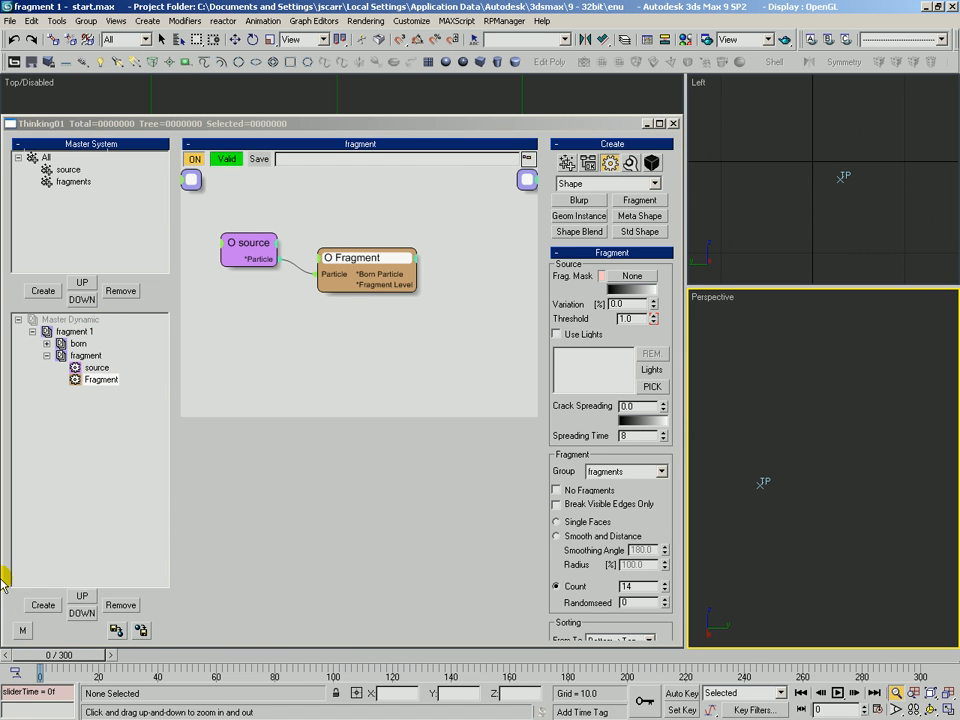
pyautogui.hotkey('alt', 'u')
# Hide the ground plane again and select the original cylinder
pyautogui.click(812, 410)
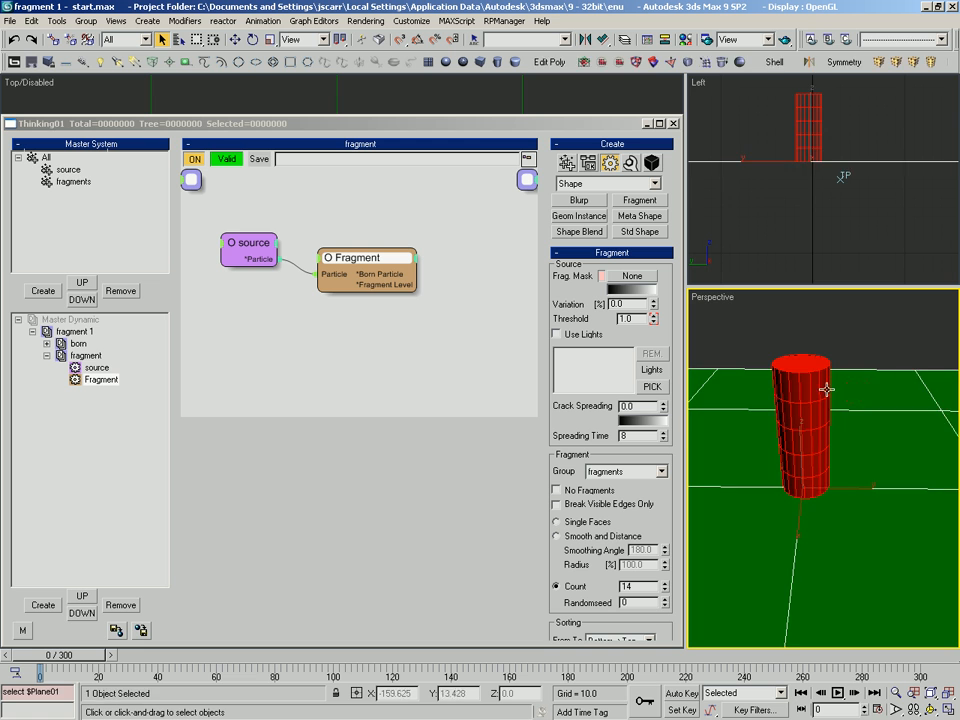
pyautogui.hotkey('ctrl', 'r')
pyautogui.moveTo(802, 447); pyautogui.dragTo(785, 441)
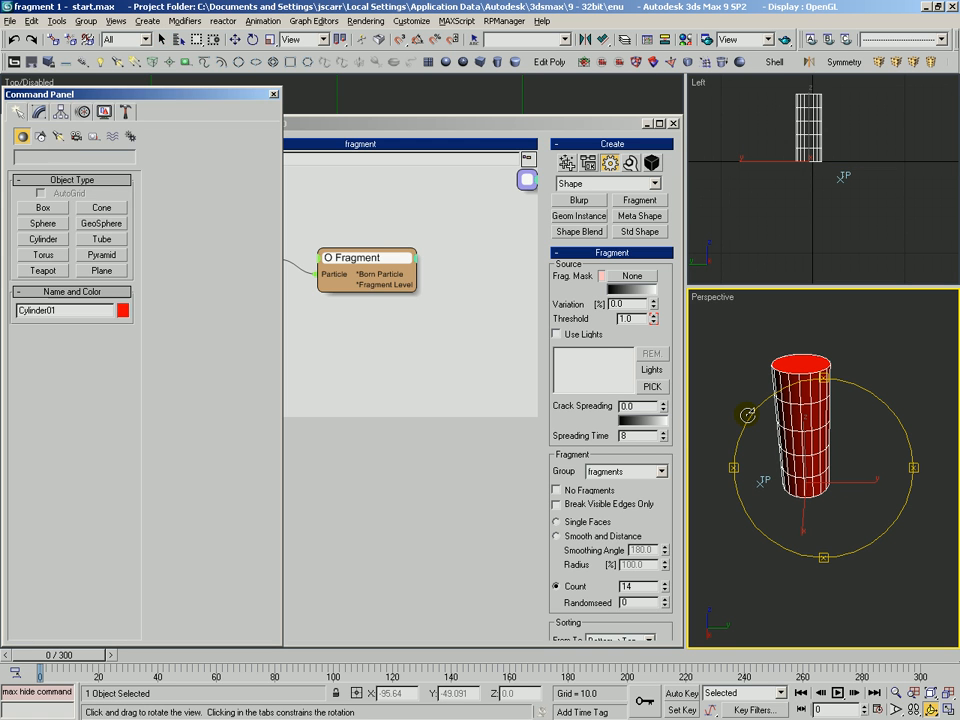
# Add an Edit Poly modifier to the cylinder and select all its polygons to check their material ID
pyautogui.click(39, 111)
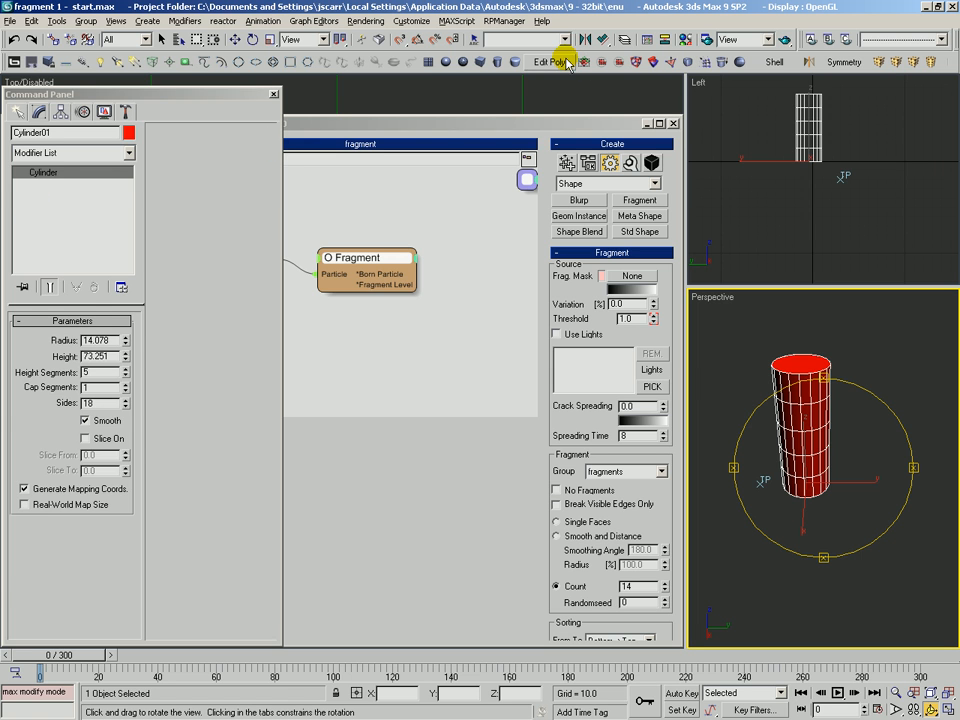
pyautogui.click(570, 62)
pyautogui.click(88, 437)
pyautogui.hotkey('ctrl', 'a')
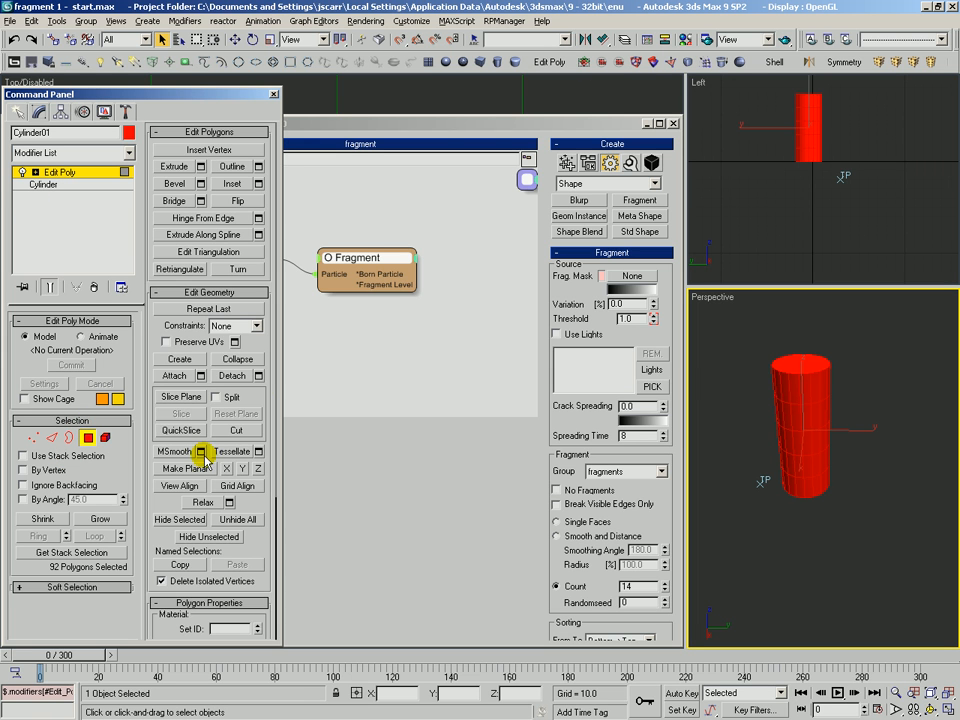
pyautogui.scroll(-5, 196, 437)
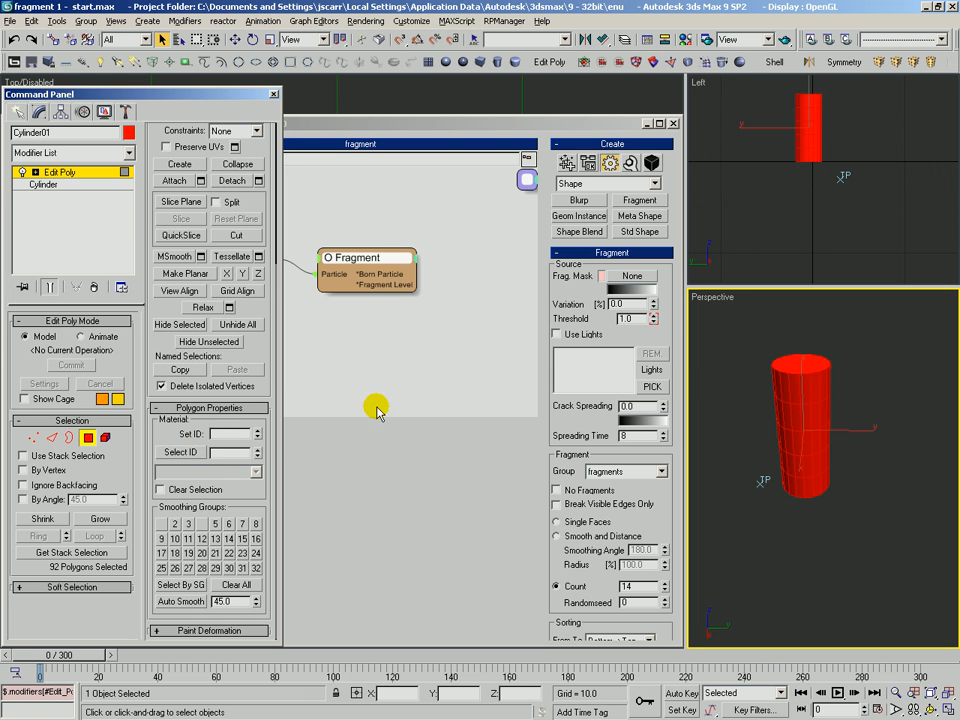
# Select the cylinder's top cap and a polygon on its side individually to check the material ID of each
pyautogui.click(838, 388)
pyautogui.click(810, 369)
pyautogui.hotkey('alt', 'z')
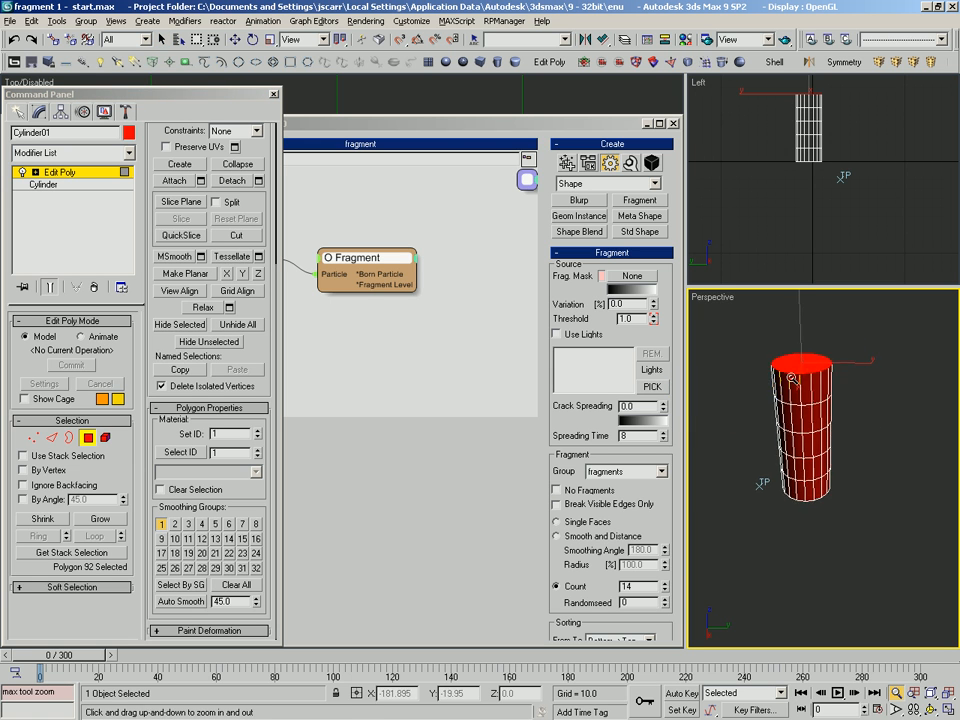
pyautogui.moveTo(784, 381); pyautogui.dragTo(784, 365)
pyautogui.hotkey('ctrl', 'r')
pyautogui.moveTo(769, 427); pyautogui.dragTo(718, 431)
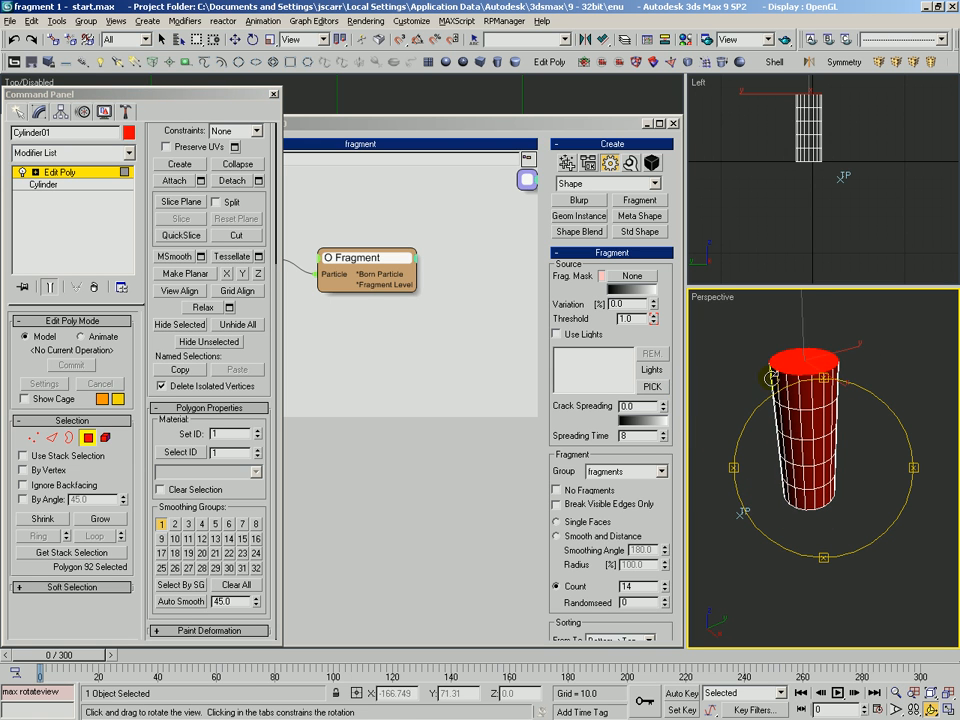
pyautogui.moveTo(807, 438); pyautogui.dragTo(767, 420)
pyautogui.rightClick(806, 429)
pyautogui.click(796, 431)
pyautogui.keyDown('alt'); pyautogui.moveTo(796, 431); pyautogui.dragTo(815, 432, button='middle'); pyautogui.keyUp('alt')
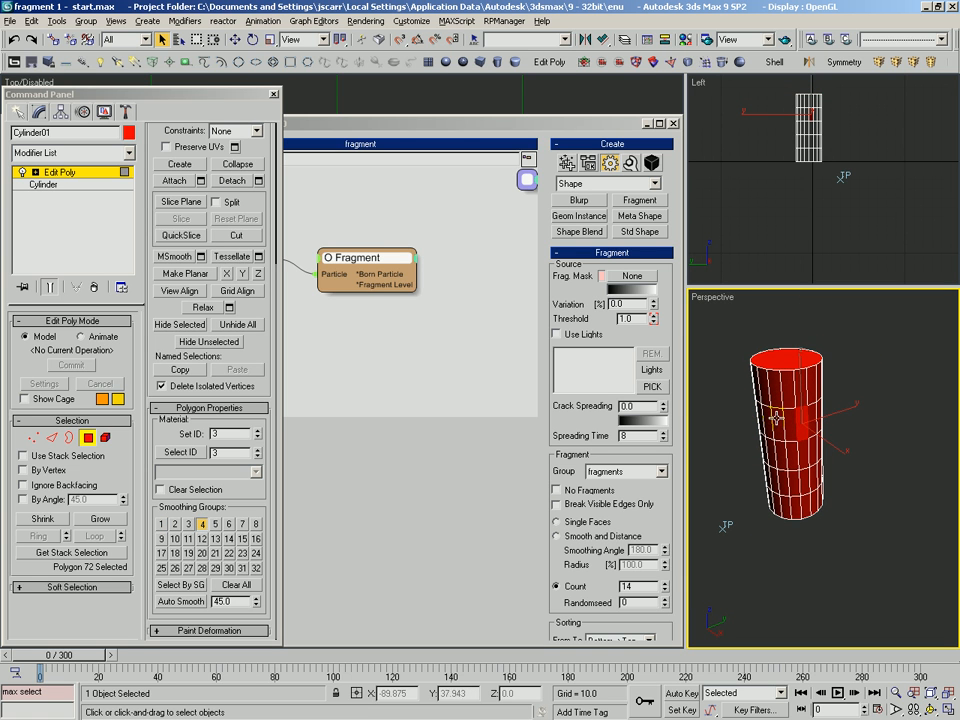
# Set the material ID of all the cylinder's polygons to 1, then clear the selection and leave polygon editing
pyautogui.click(216, 434)
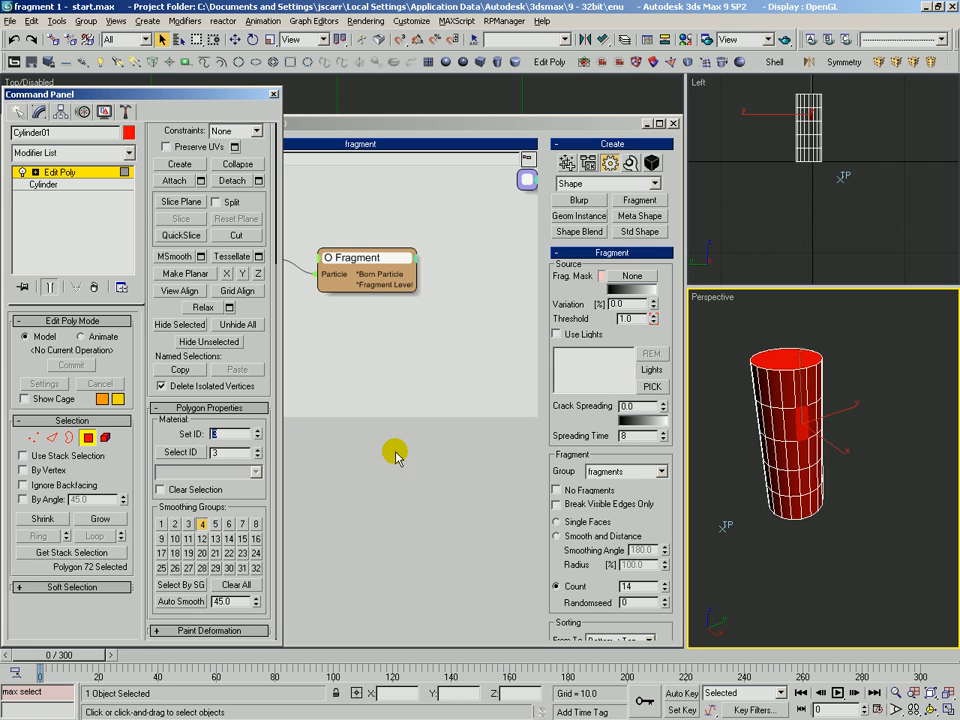
pyautogui.hotkey('ctrl', 'a')
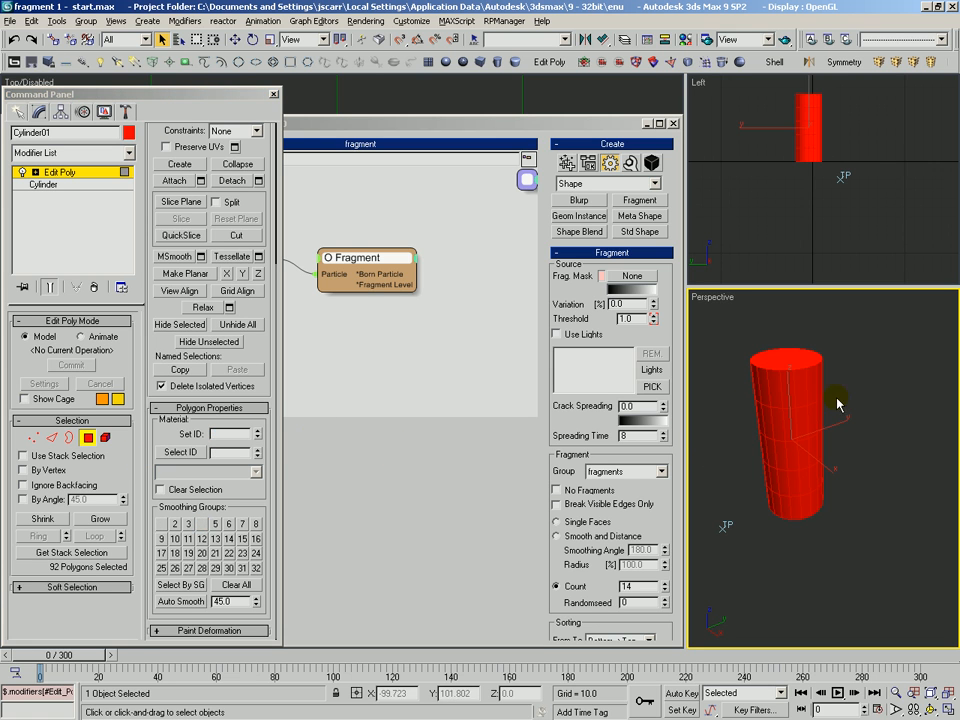
pyautogui.click(244, 432)
pyautogui.write('1')
pyautogui.press('Tab')
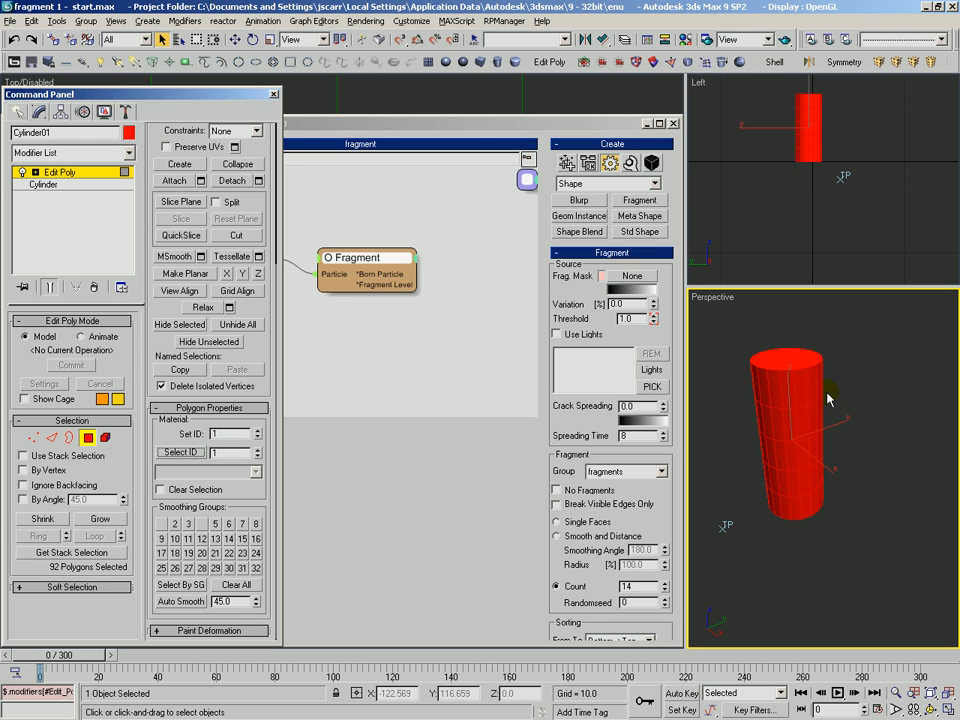
pyautogui.click(790, 364)
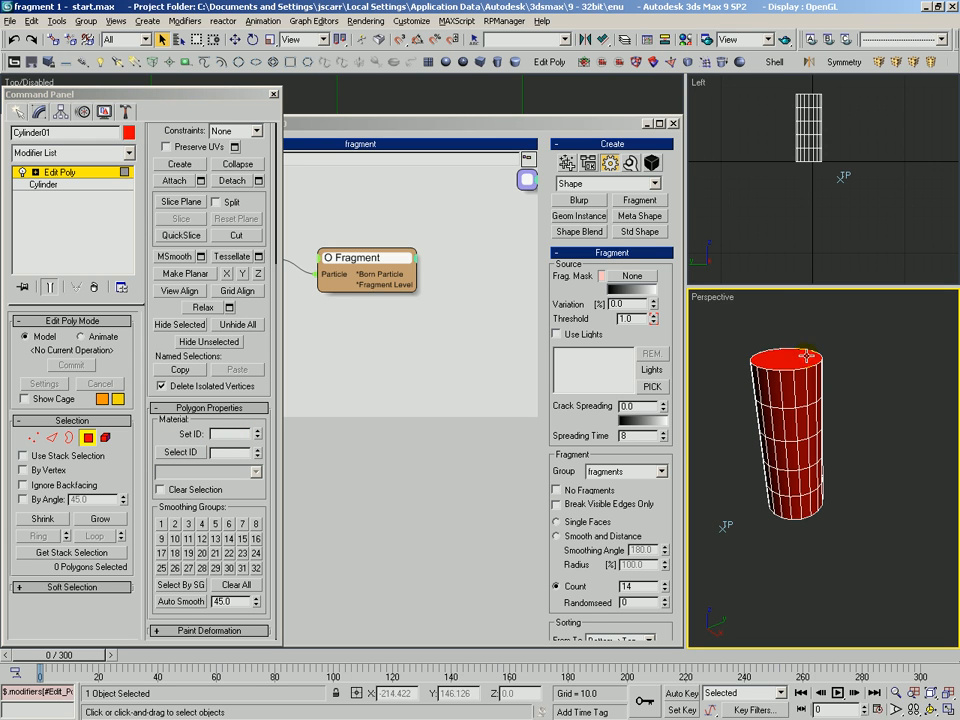
pyautogui.click(768, 322)
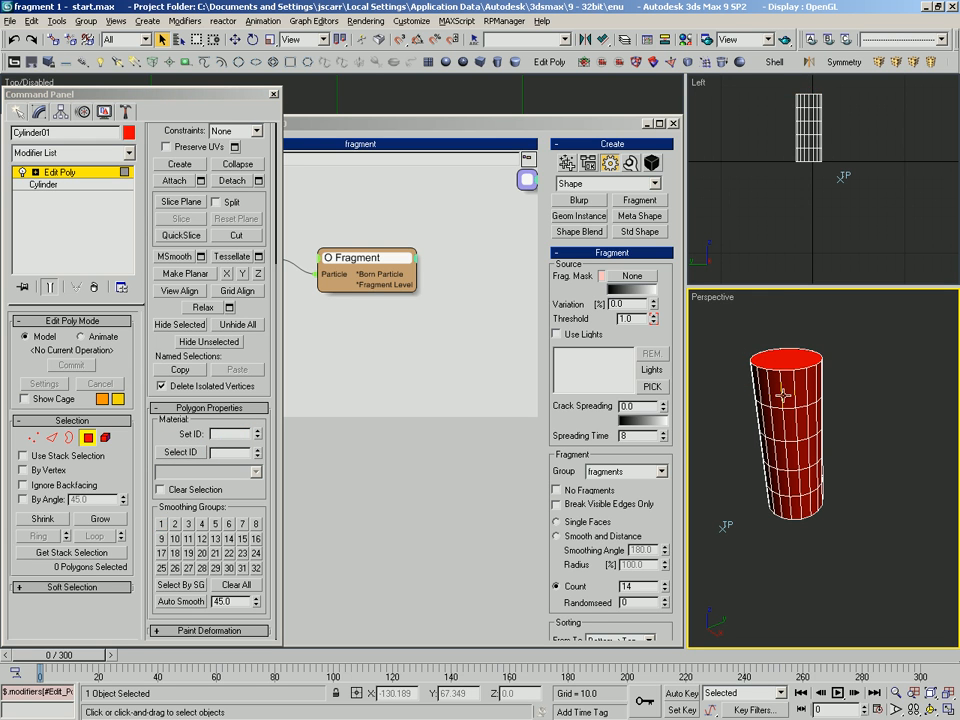
pyautogui.click(88, 437)
pyautogui.hotkey('ctrl', 'r')
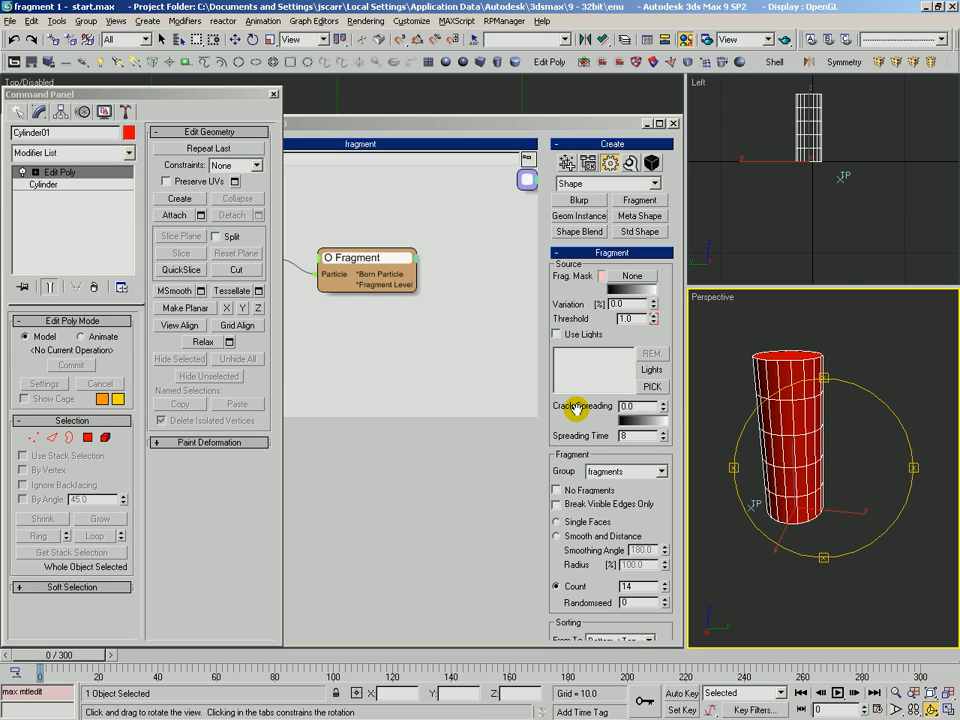
# Open the Material Editor and inspect the three coloured sub-materials of the frag tester Multi/Sub-Object material
pyautogui.press('m')
pyautogui.moveTo(930, 90); pyautogui.dragTo(730, 81)
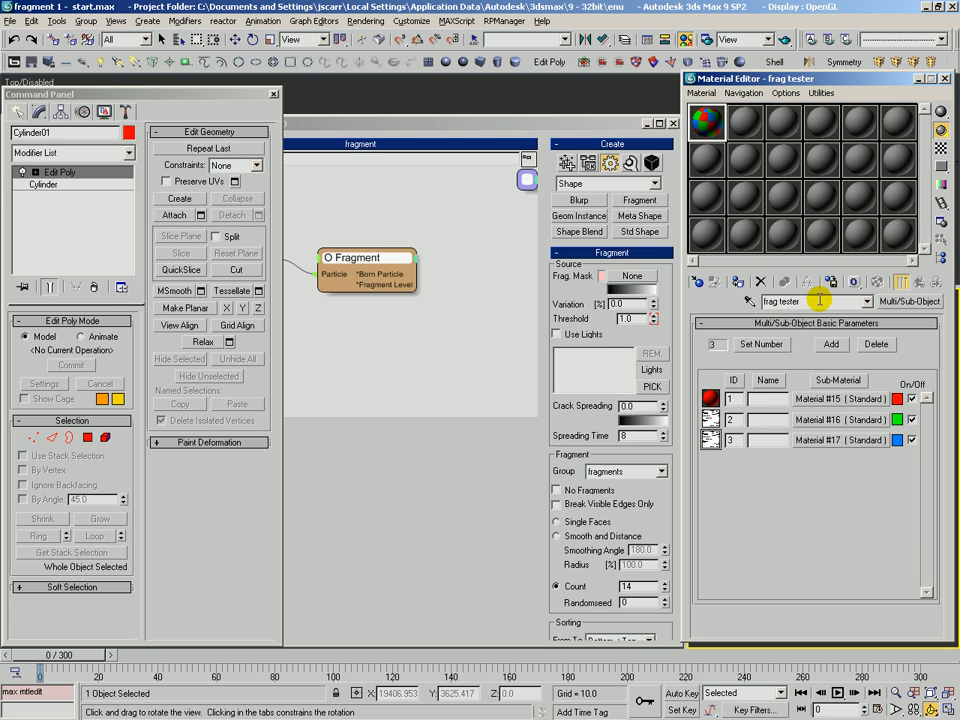
pyautogui.click(828, 399)
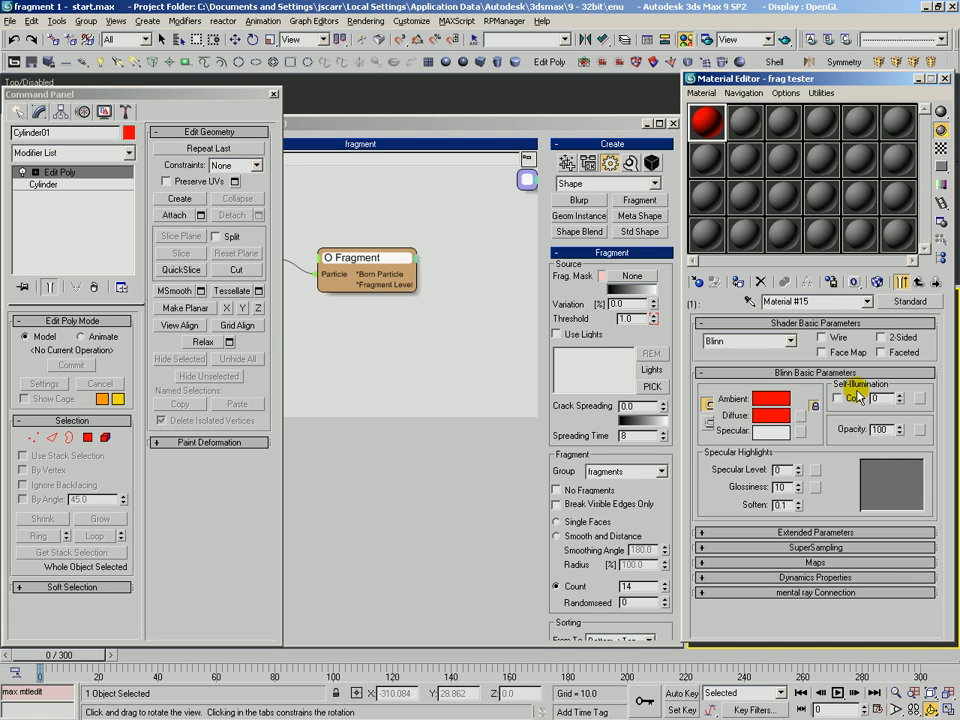
pyautogui.click(920, 282)
pyautogui.click(816, 403)
pyautogui.click(931, 269)
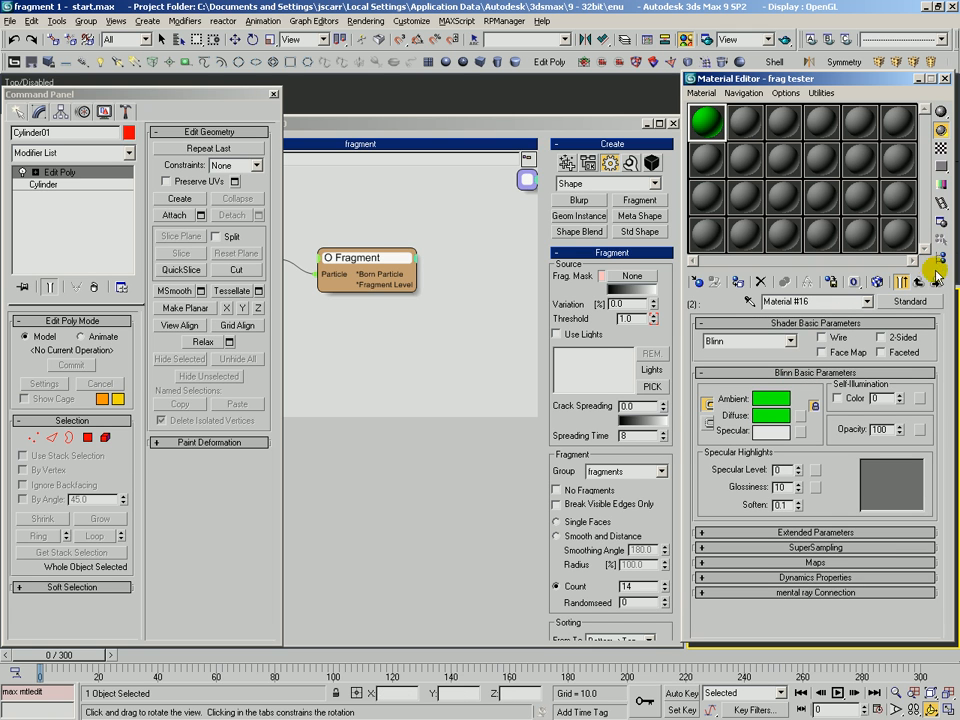
pyautogui.click(934, 283)
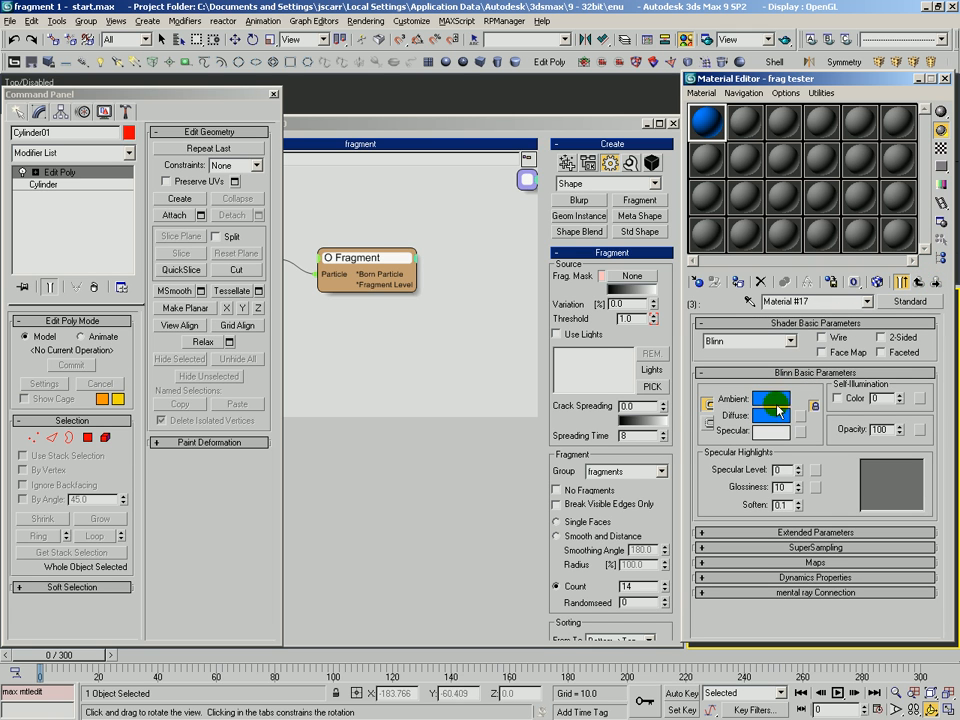
pyautogui.click(917, 282)
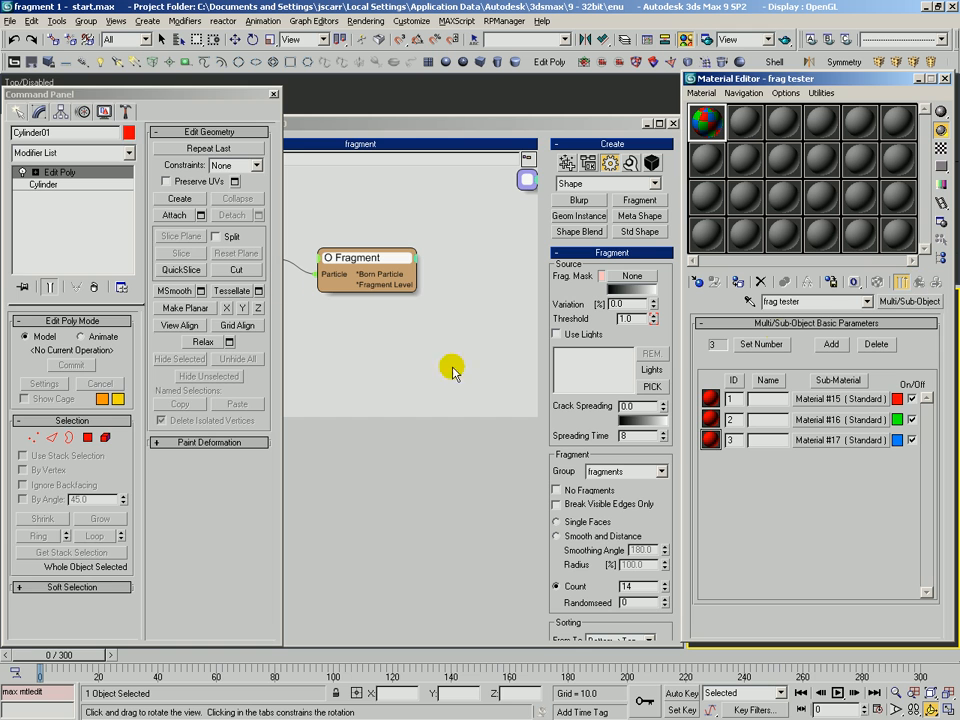
# Close the Command Panel and assign the frag tester material to the cylinder and the Thinking01 particle system
pyautogui.click(274, 96)
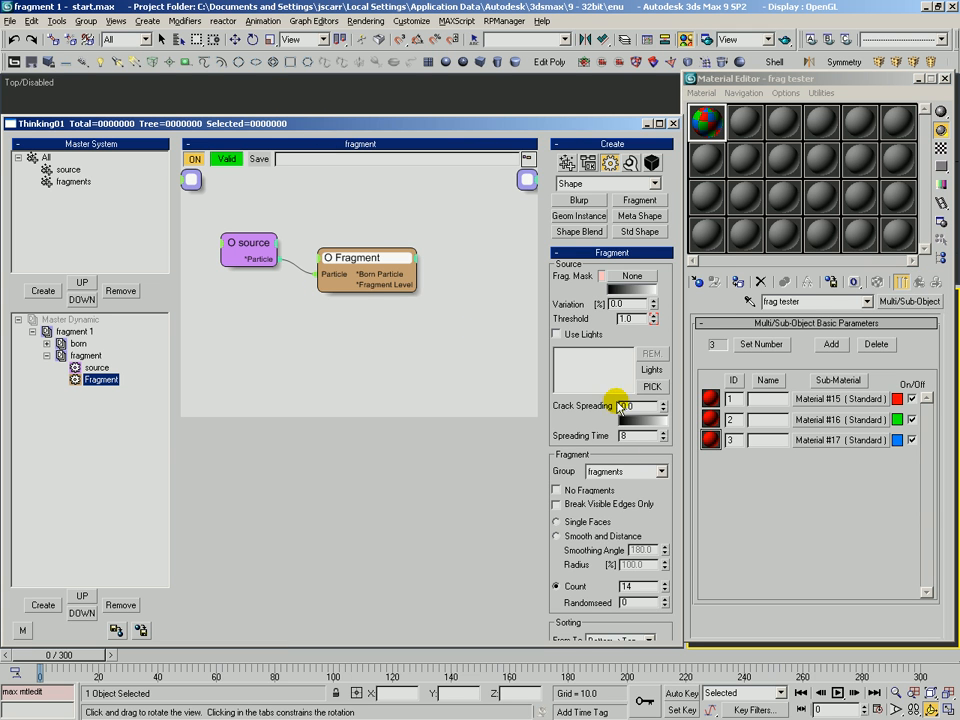
pyautogui.scroll(-5, 645, 480)
pyautogui.scroll(5, 641, 400)
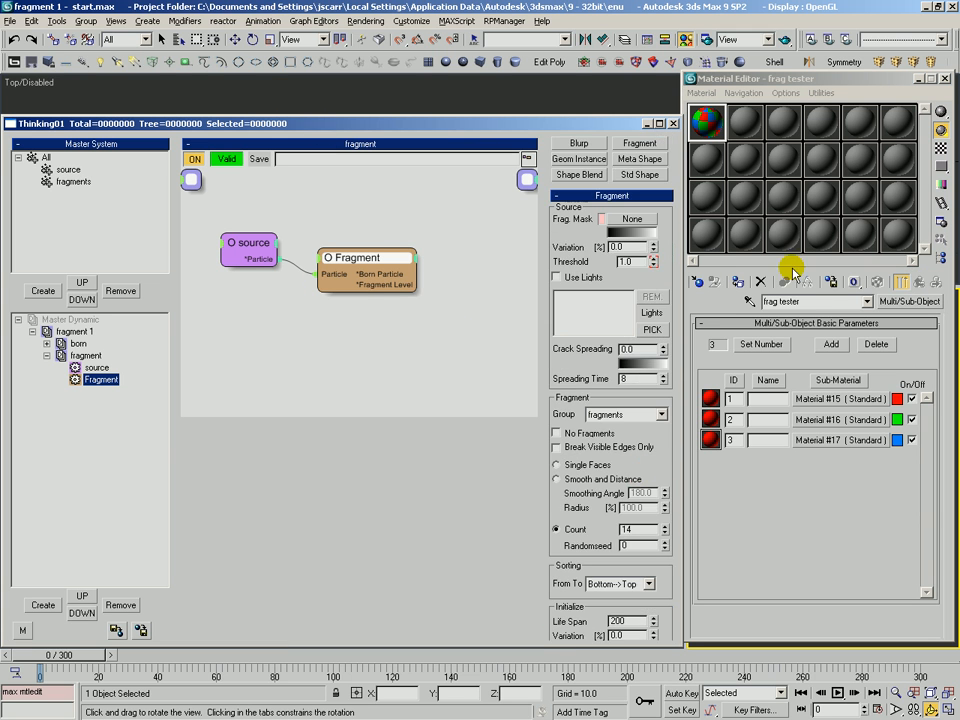
pyautogui.moveTo(741, 88); pyautogui.dragTo(468, 94)
pyautogui.click(826, 337)
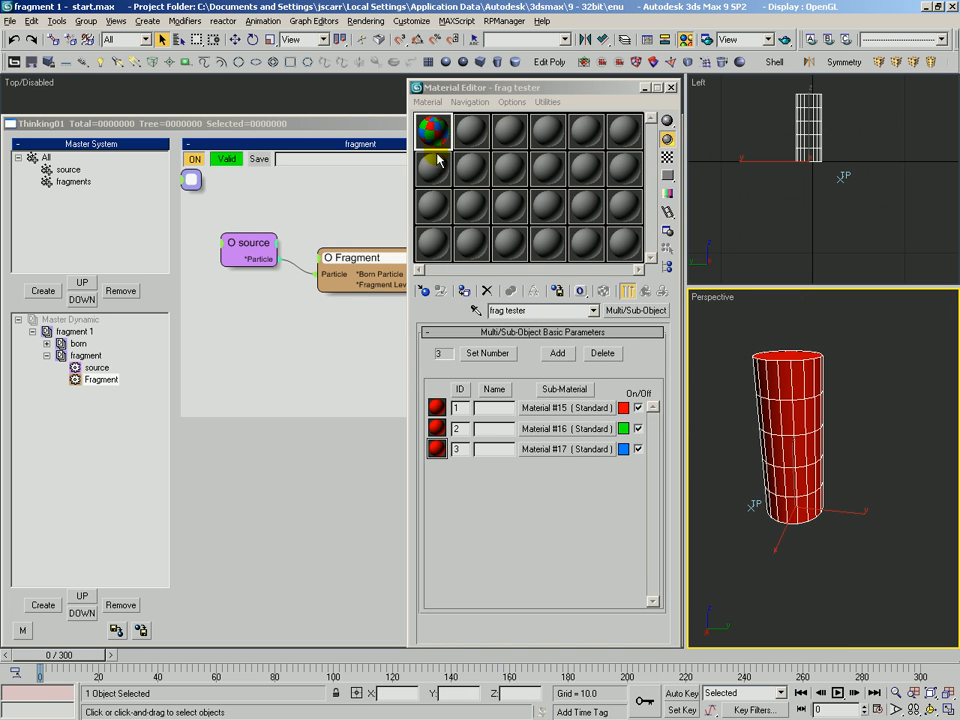
pyautogui.click(433, 132)
pyautogui.click(463, 291)
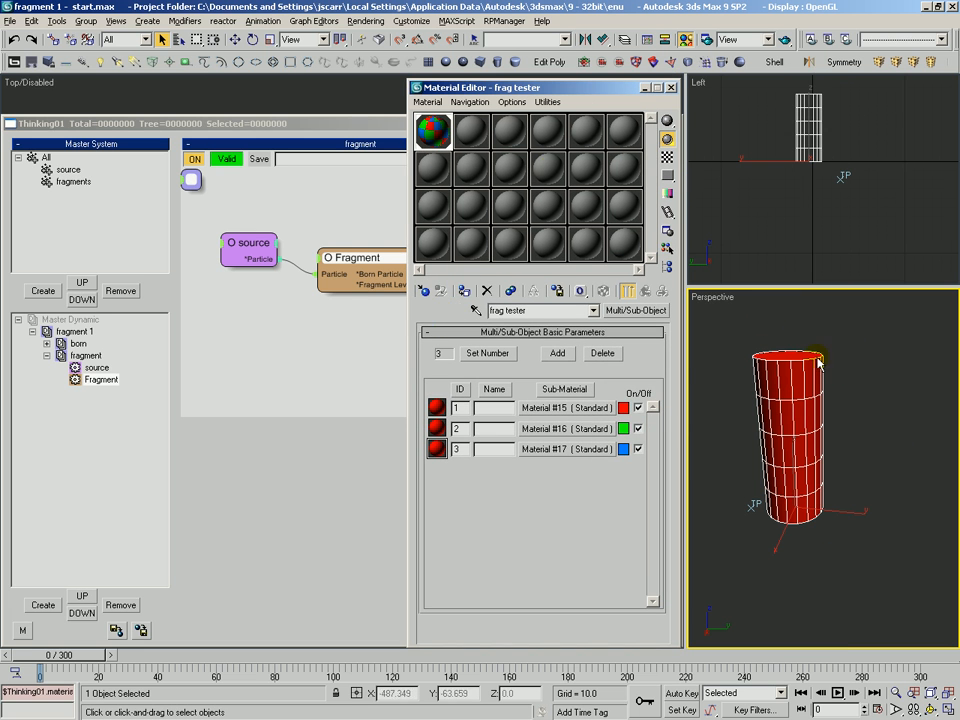
# Test-render the perspective view at frame 0, then close the render and the Material Editor
pyautogui.hotkey('shift', 'q')
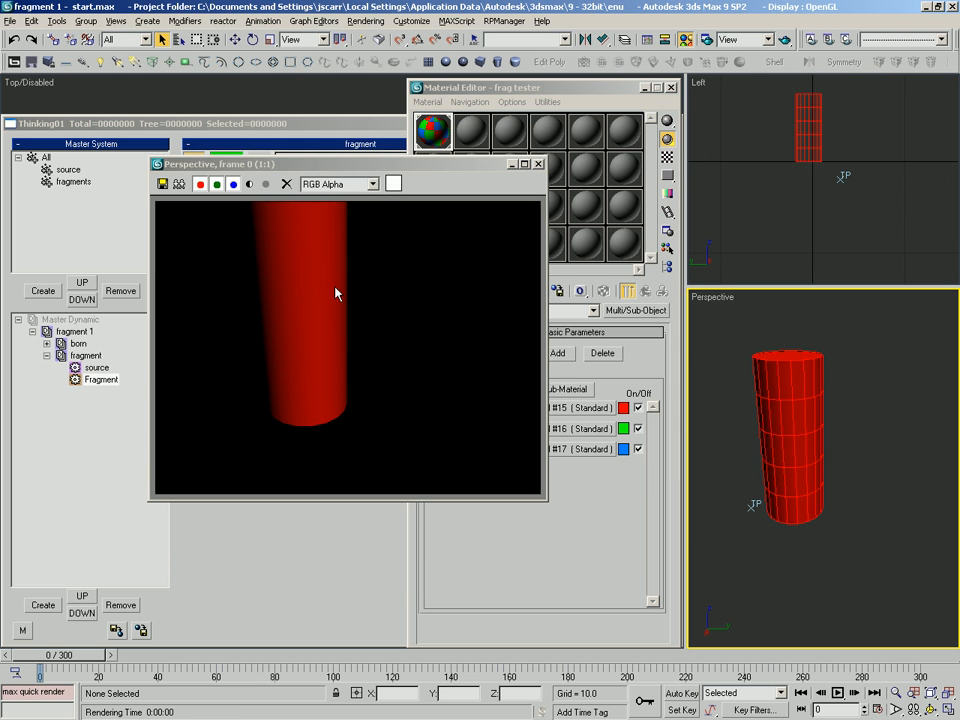
pyautogui.click(538, 163)
pyautogui.moveTo(626, 90); pyautogui.dragTo(897, 90)
pyautogui.click(943, 82)
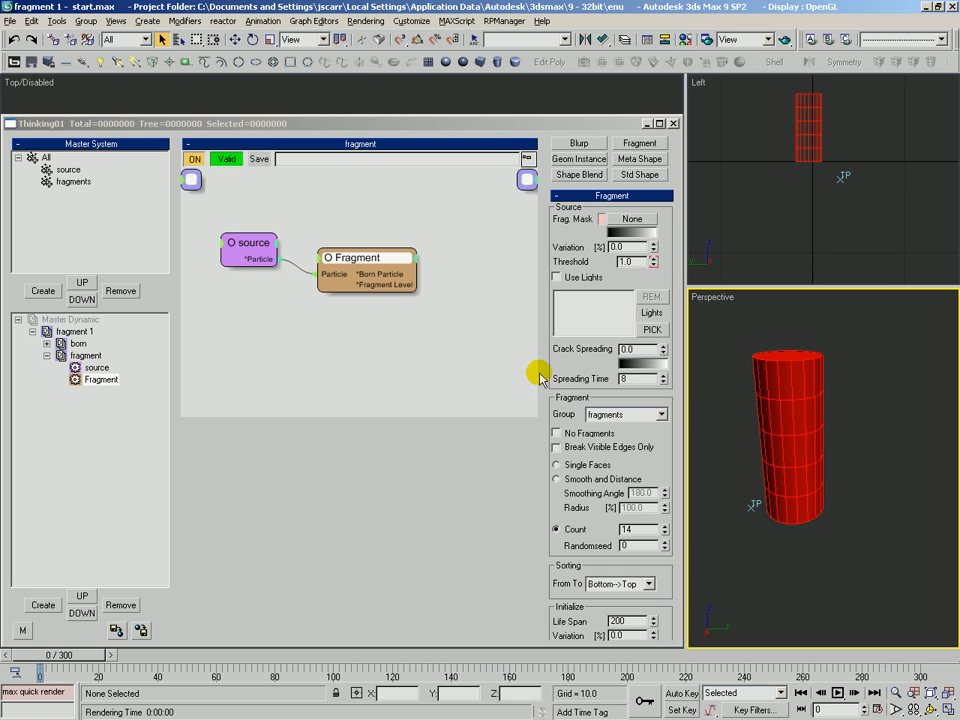
# Switch Master Dynamic back on, hide the source cylinder through the born Obj.To Particle operator and refresh frame 0
pyautogui.scroll(-5, 640, 400)
pyautogui.moveTo(645, 361)
pyautogui.mouseDown()
pyautogui.moveTo(645, 313)
pyautogui.moveTo(659, 359)
pyautogui.mouseUp()
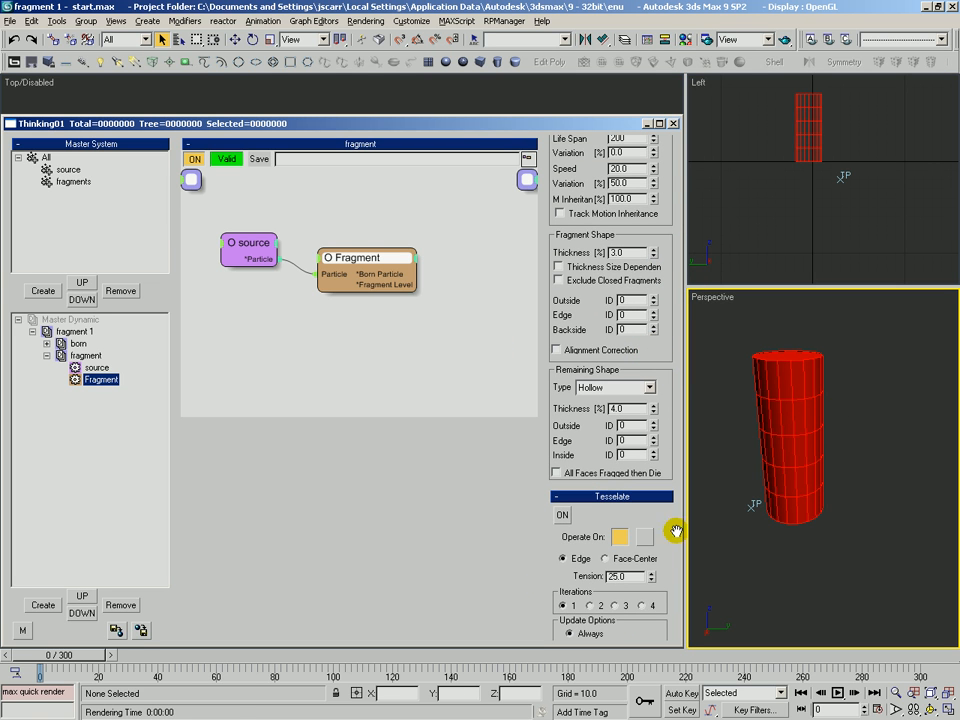
pyautogui.click(69, 657)
pyautogui.click(77, 320)
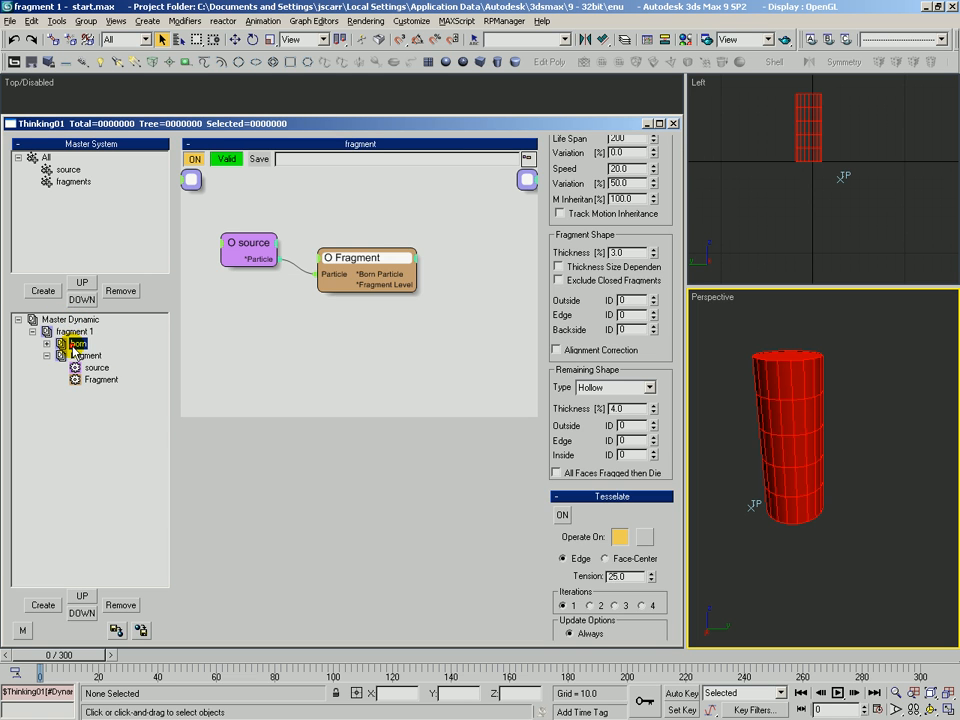
pyautogui.click(74, 345)
pyautogui.click(272, 230)
pyautogui.click(608, 450)
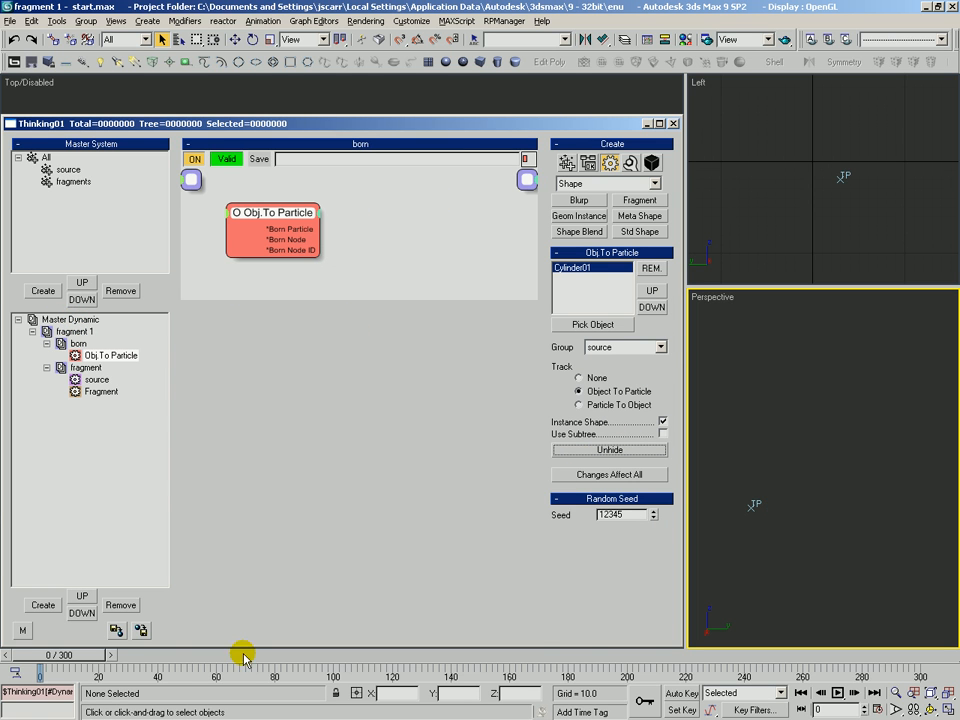
pyautogui.click(66, 655)
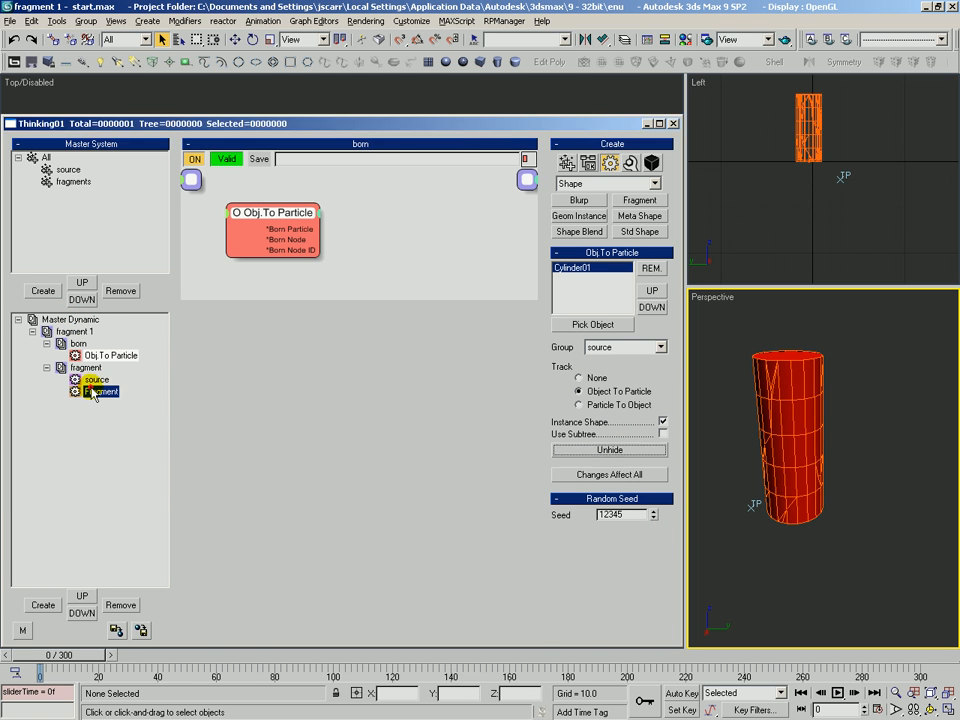
# Reopen the Fragment operator, go to frame 89 and render the separated fragments in the perspective view
pyautogui.click(100, 391)
pyautogui.moveTo(657, 512); pyautogui.dragTo(657, 320)
pyautogui.moveTo(66, 655); pyautogui.dragTo(332, 673)
pyautogui.keyDown('ctrl'); pyautogui.keyDown('alt'); pyautogui.moveTo(770, 430); pyautogui.dragTo(797, 449, button='middle'); pyautogui.keyUp('alt'); pyautogui.keyUp('ctrl')
pyautogui.hotkey('alt', 'z')
pyautogui.hotkey('shift', 'f')
pyautogui.moveTo(829, 452); pyautogui.dragTo(821, 474)
pyautogui.hotkey('shift', 'q')
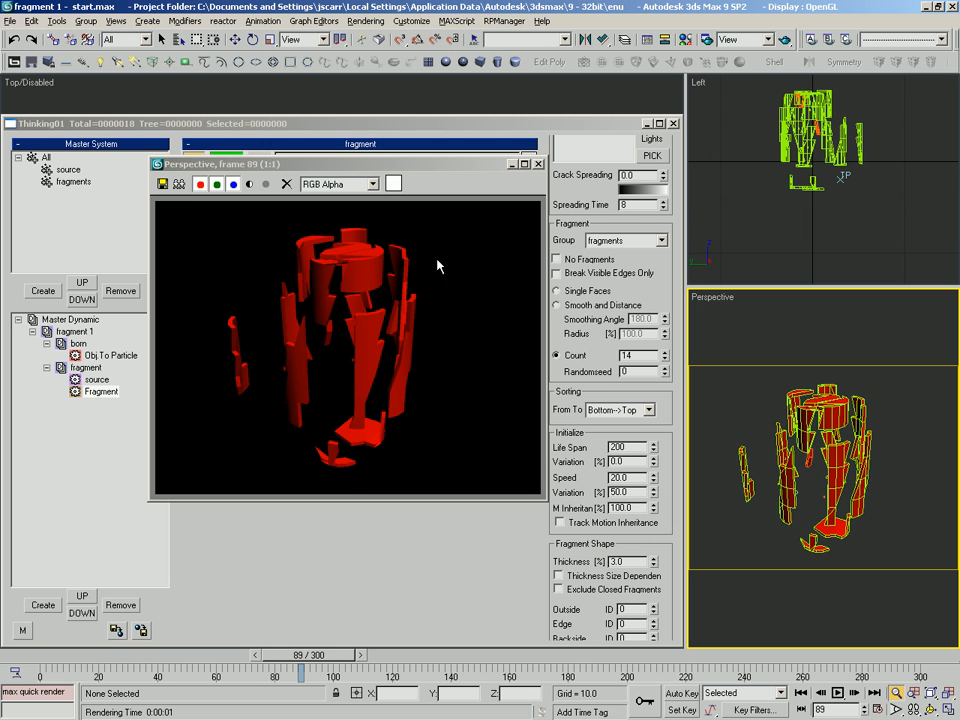
pyautogui.click(537, 164)
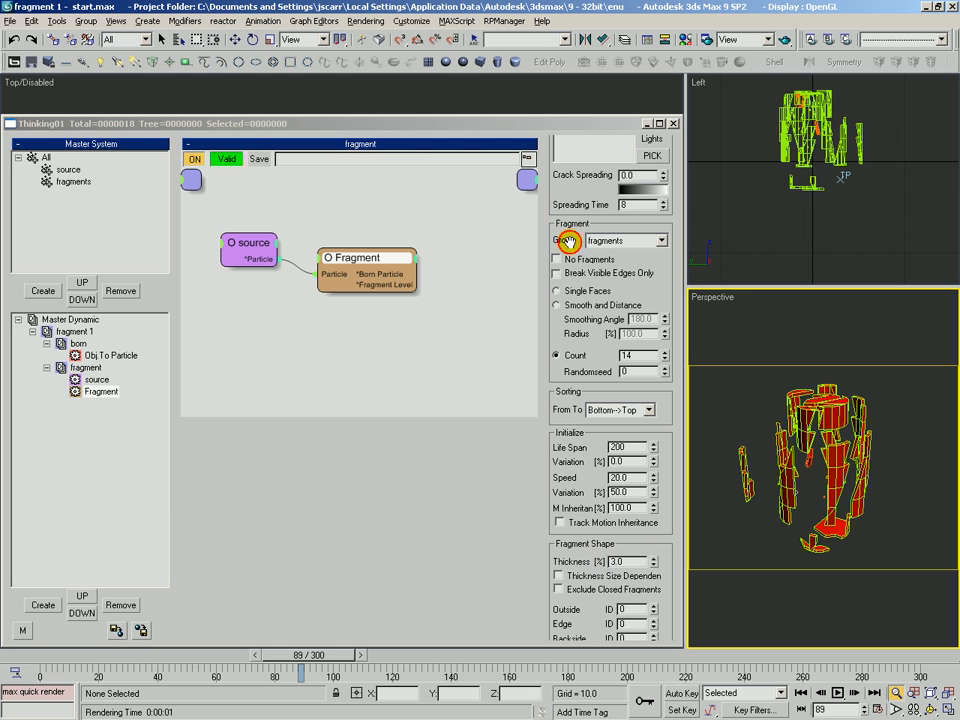
# Review the Outside and Edge ID settings of the Fragment Shape against the fragments' outer faces and edges
pyautogui.moveTo(666, 529); pyautogui.dragTo(664, 228)
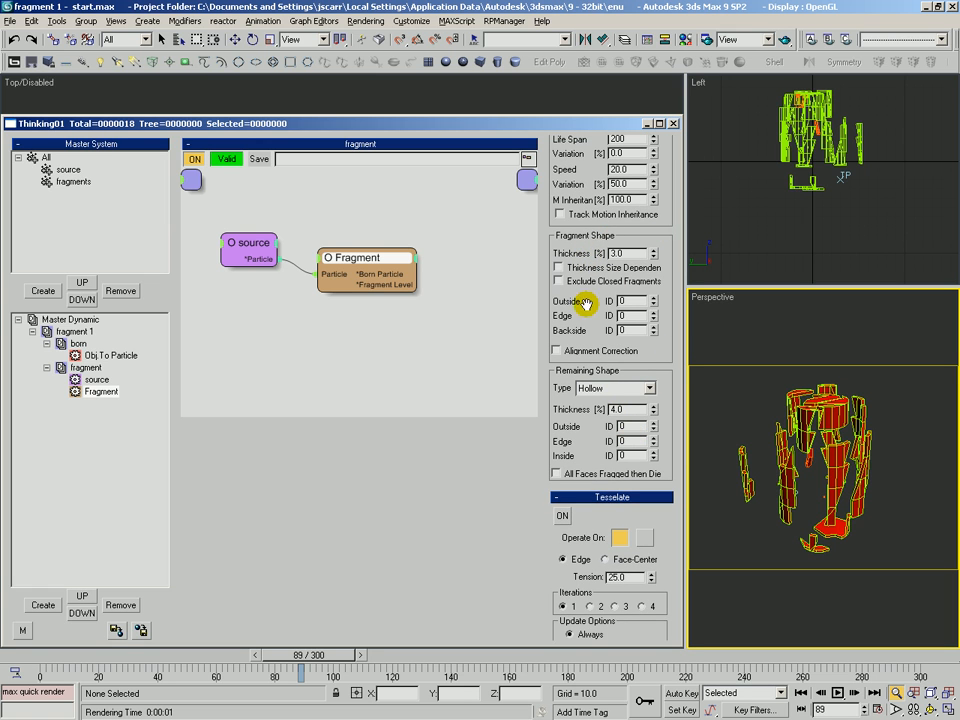
pyautogui.moveTo(569, 303); pyautogui.dragTo(574, 309)
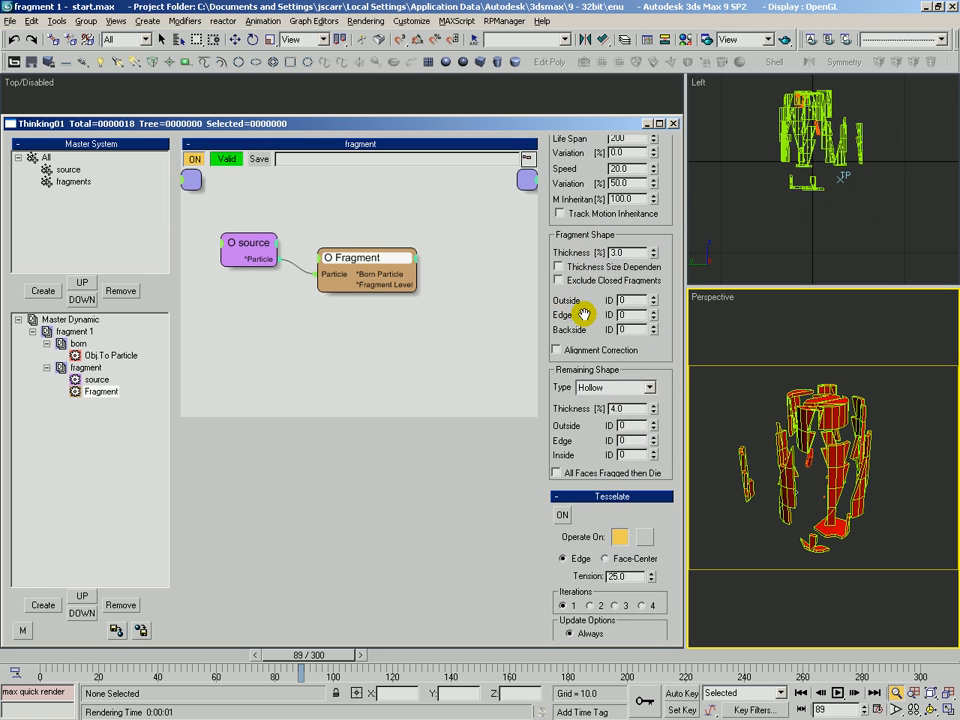
pyautogui.moveTo(632, 300); pyautogui.dragTo(591, 304)
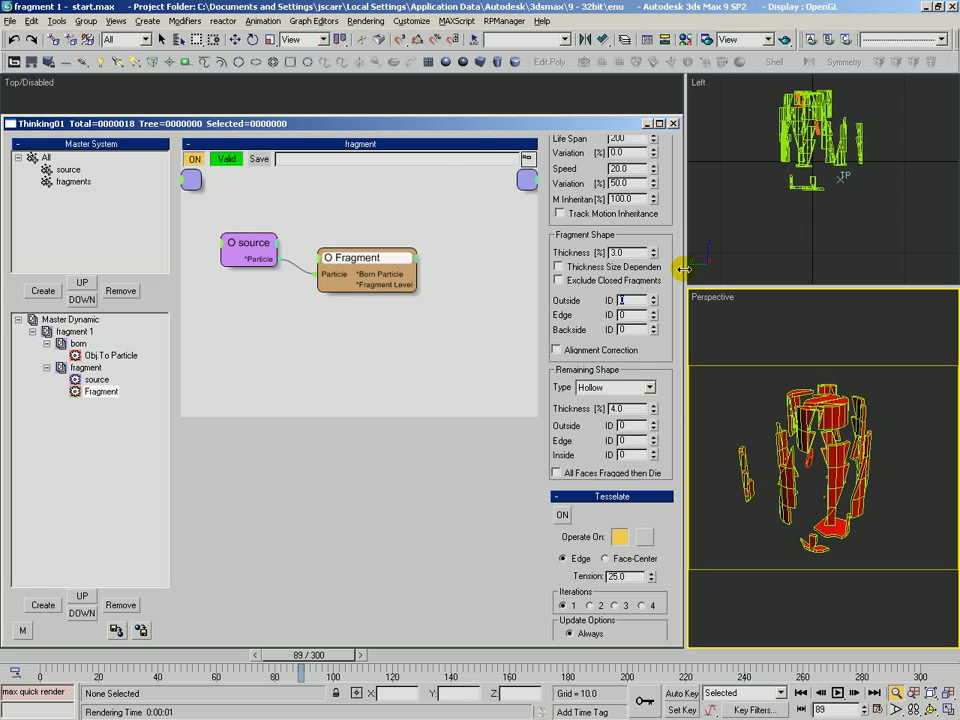
pyautogui.moveTo(784, 404); pyautogui.dragTo(786, 370)
pyautogui.hotkey('shift', 'f')
pyautogui.moveTo(776, 482); pyautogui.dragTo(778, 452)
pyautogui.keyDown('alt'); pyautogui.moveTo(778, 452); pyautogui.dragTo(760, 502, button='middle'); pyautogui.keyUp('alt')
pyautogui.hotkey('alt', 'z')
pyautogui.scroll(2, 760, 502)
pyautogui.press('q')
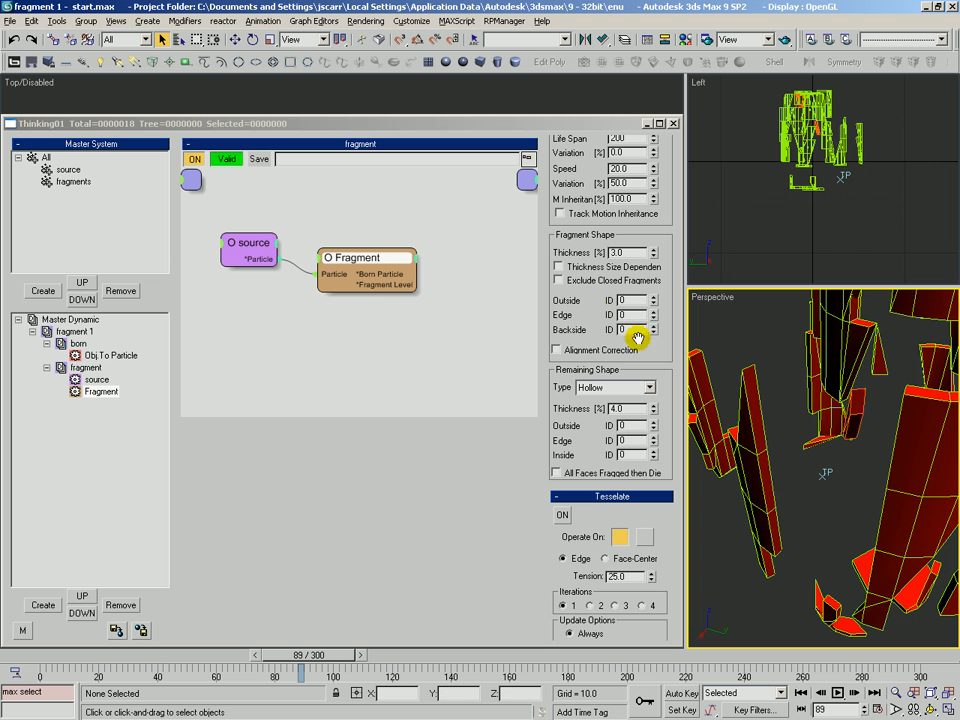
# Review the Backside ID setting and examine the inner faces of the fragments from several angles
pyautogui.moveTo(628, 334); pyautogui.dragTo(571, 336)
pyautogui.moveTo(798, 459); pyautogui.dragTo(801, 482)
pyautogui.keyDown('alt'); pyautogui.moveTo(790, 487); pyautogui.dragTo(768, 466, button='middle'); pyautogui.keyUp('alt')
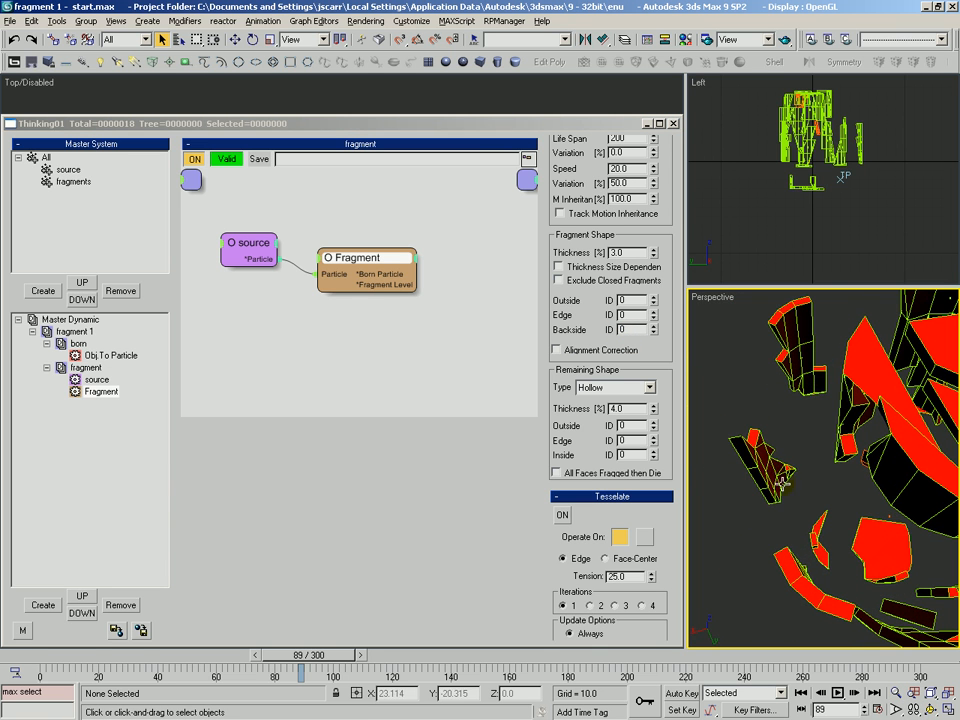
pyautogui.hotkey('ctrl', 'r')
pyautogui.moveTo(821, 387); pyautogui.dragTo(748, 530)
pyautogui.hotkey('alt', 'z')
pyautogui.hotkey('ctrl', 'r')
pyautogui.moveTo(764, 488); pyautogui.dragTo(765, 409)
pyautogui.press('q')
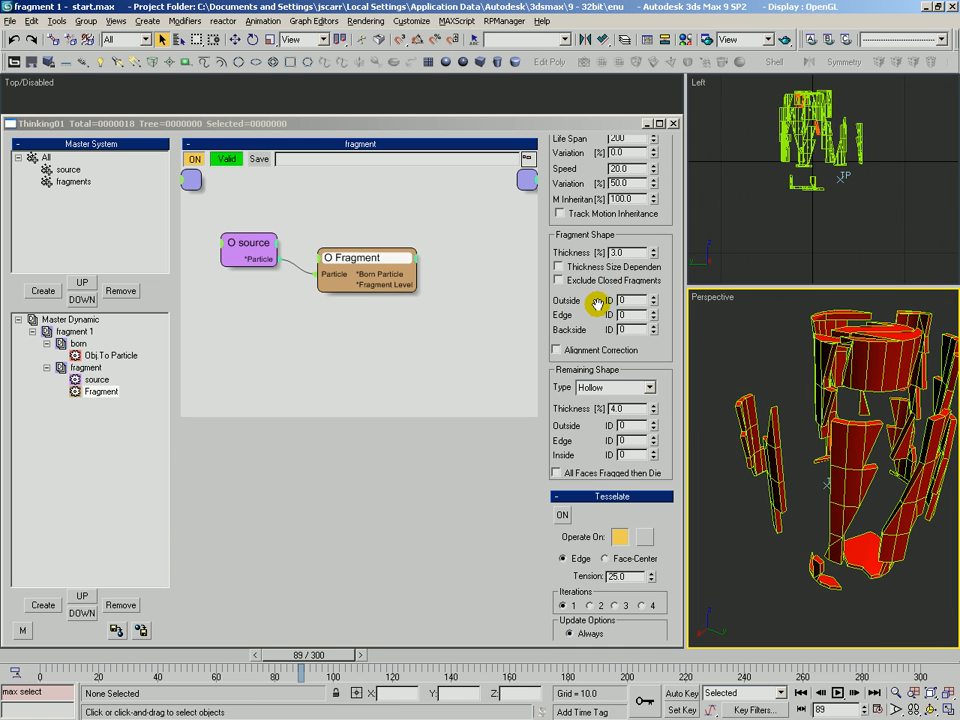
# Set the Fragment Shape material IDs to 1 for Outside, 2 for Edge and 3 for Backside
pyautogui.click(653, 312)
pyautogui.click(653, 312)
pyautogui.click(652, 327)
pyautogui.click(652, 327)
pyautogui.hotkey('ctrl', 'r')
pyautogui.moveTo(796, 440); pyautogui.dragTo(843, 430)
pyautogui.hotkey('alt', 'z')
pyautogui.hotkey('ctrl', 'r')
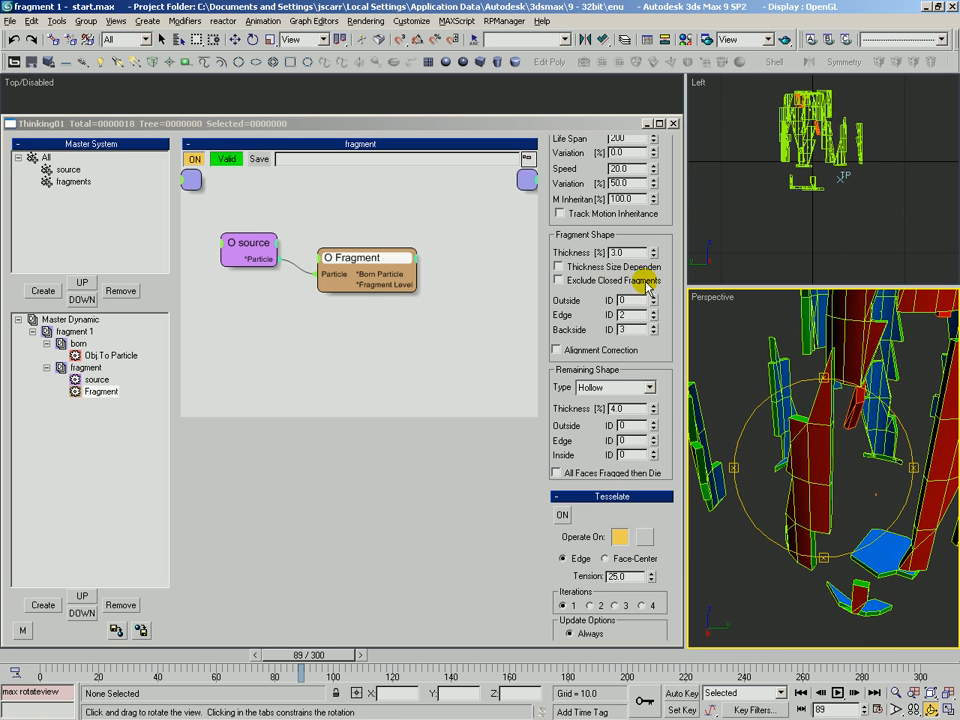
pyautogui.click(659, 297)
# Examine the coloured outside, edge and back faces of the fragments close up and from several angles without wireframe edges
pyautogui.moveTo(779, 459); pyautogui.dragTo(687, 343)
pyautogui.hotkey('alt', 'z')
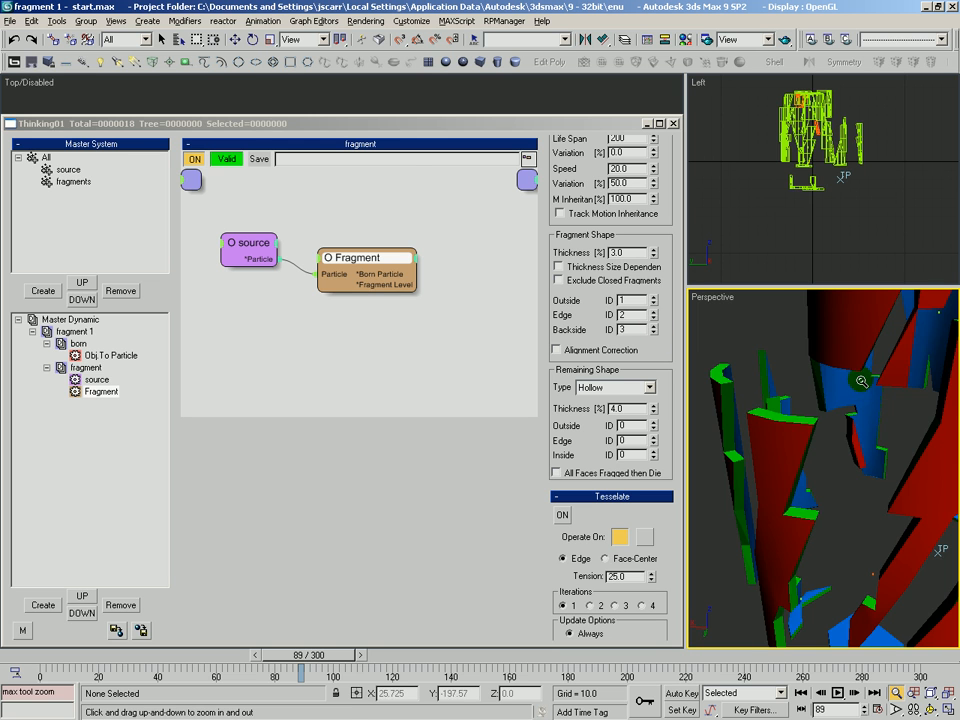
pyautogui.moveTo(862, 411); pyautogui.dragTo(840, 455)
pyautogui.hotkey('ctrl', 'r')
pyautogui.moveTo(780, 433); pyautogui.dragTo(840, 439)
pyautogui.press('q')
pyautogui.hotkey('ctrl', 'r')
pyautogui.rightClick(808, 478)
pyautogui.moveTo(821, 412); pyautogui.dragTo(757, 494, button='middle')
pyautogui.keyDown('ctrl'); pyautogui.keyDown('alt'); pyautogui.moveTo(797, 450); pyautogui.dragTo(848, 467, button='middle'); pyautogui.keyUp('alt'); pyautogui.keyUp('ctrl')
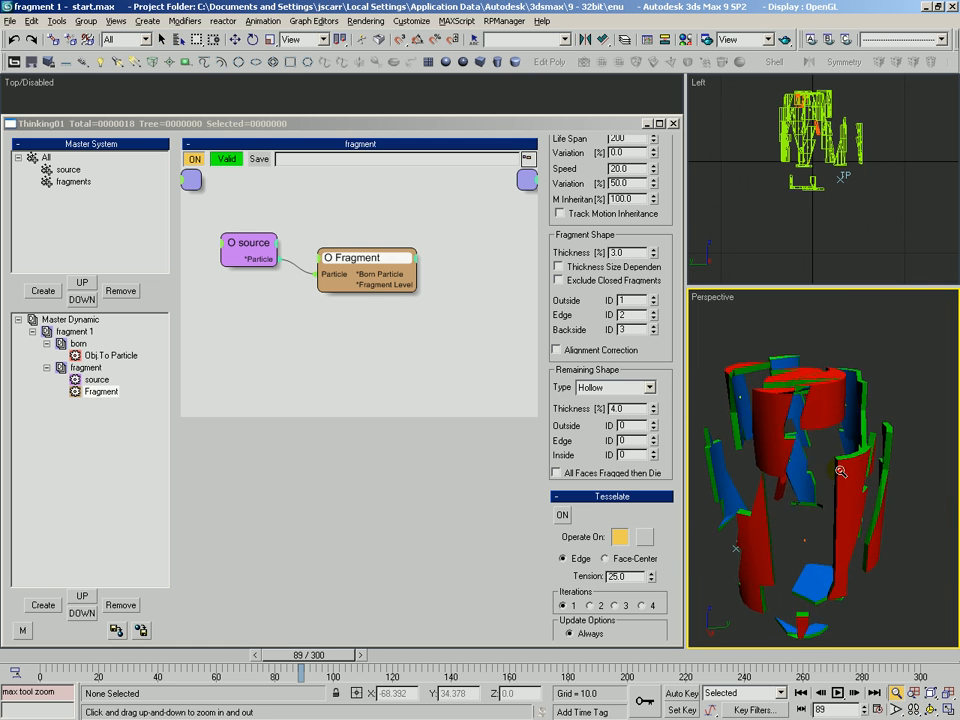
# Move the animation to frame 54 and look down into the hollow remaining cylinder from above
pyautogui.moveTo(300, 655); pyautogui.dragTo(208, 661)
pyautogui.hotkey('ctrl', 'r')
pyautogui.moveTo(822, 460); pyautogui.dragTo(643, 499)
pyautogui.rightClick(784, 439)
pyautogui.scroll(2, 792, 400)
pyautogui.hotkey('ctrl', 'r')
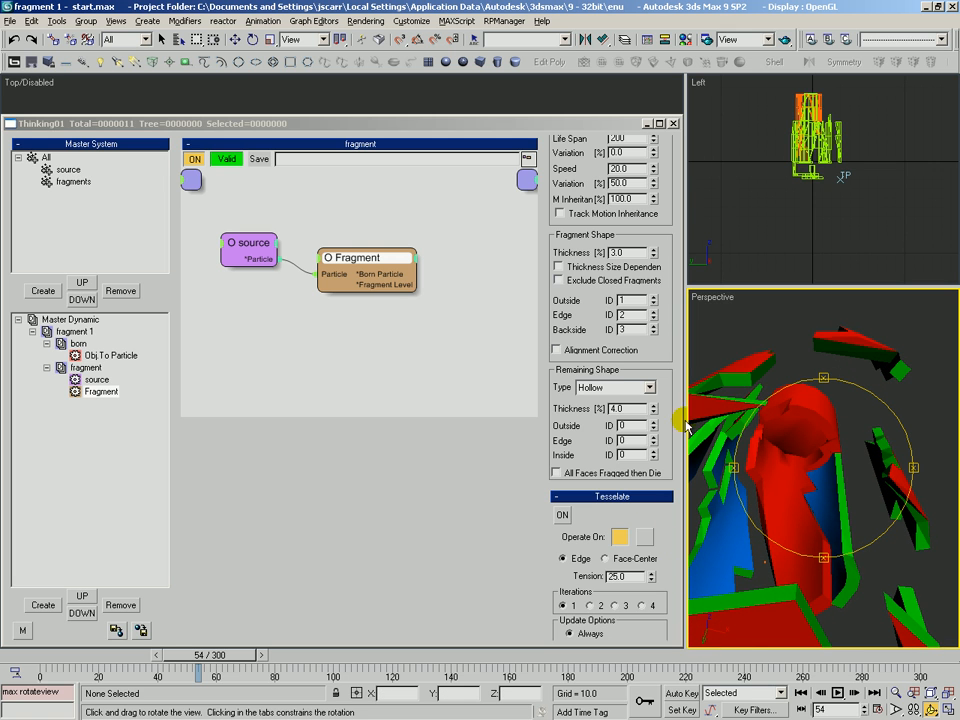
# Set the Remaining Shape material IDs to 1 for Outside, 2 for Edge and 3 for Inside
pyautogui.moveTo(649, 375); pyautogui.dragTo(667, 347)
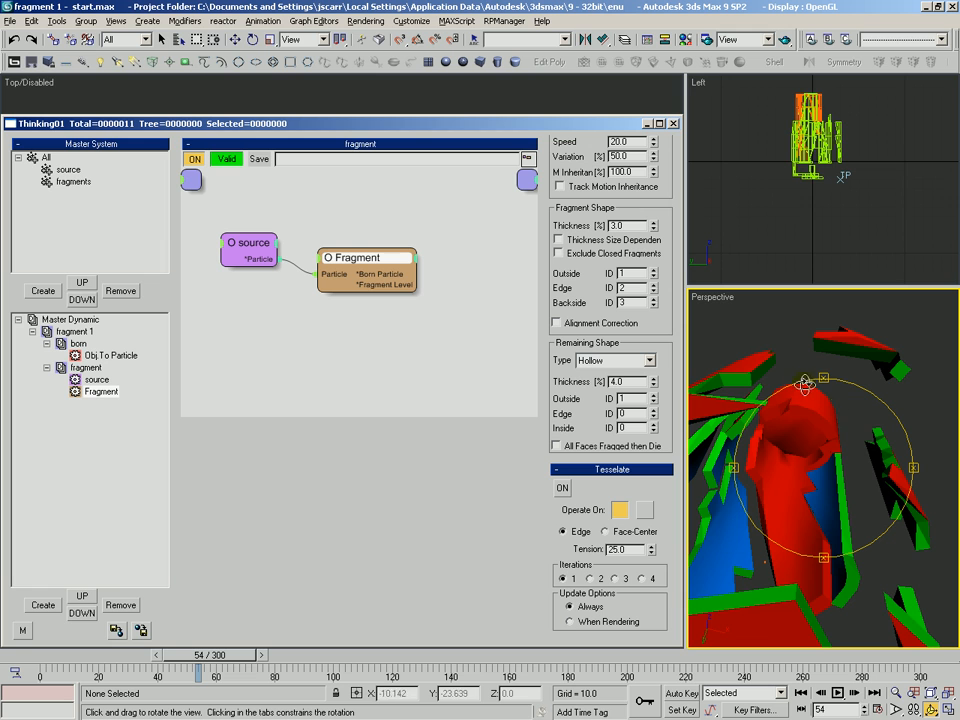
pyautogui.click(653, 410)
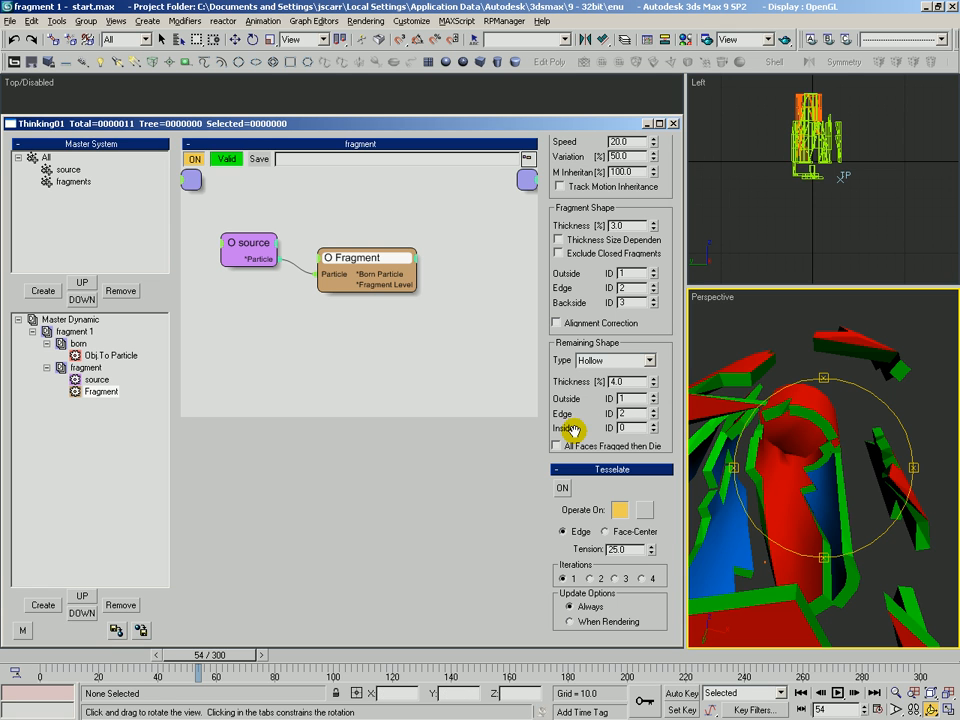
pyautogui.click(653, 431)
# Examine the outside, edge and inside face colours of the remaining cylinder from above, below and the side
pyautogui.moveTo(833, 455); pyautogui.dragTo(803, 486)
pyautogui.keyDown('alt'); pyautogui.moveTo(803, 486); pyautogui.dragTo(840, 471, button='middle'); pyautogui.keyUp('alt')
pyautogui.moveTo(780, 491)
pyautogui.keyDown('alt'); pyautogui.mouseDown(button='middle')
pyautogui.moveTo(739, 439)
pyautogui.moveTo(782, 469)
pyautogui.moveTo(774, 487)
pyautogui.mouseUp(button='middle'); pyautogui.keyUp('alt')
pyautogui.moveTo(773, 486); pyautogui.dragTo(806, 566)
pyautogui.keyDown('alt'); pyautogui.moveTo(805, 566); pyautogui.dragTo(800, 540, button='middle'); pyautogui.keyUp('alt')
pyautogui.keyDown('ctrl'); pyautogui.keyDown('alt'); pyautogui.moveTo(794, 436); pyautogui.dragTo(805, 480, button='middle'); pyautogui.keyUp('alt'); pyautogui.keyUp('ctrl')
pyautogui.keyDown('alt'); pyautogui.moveTo(805, 480); pyautogui.dragTo(800, 437, button='middle'); pyautogui.keyUp('alt')
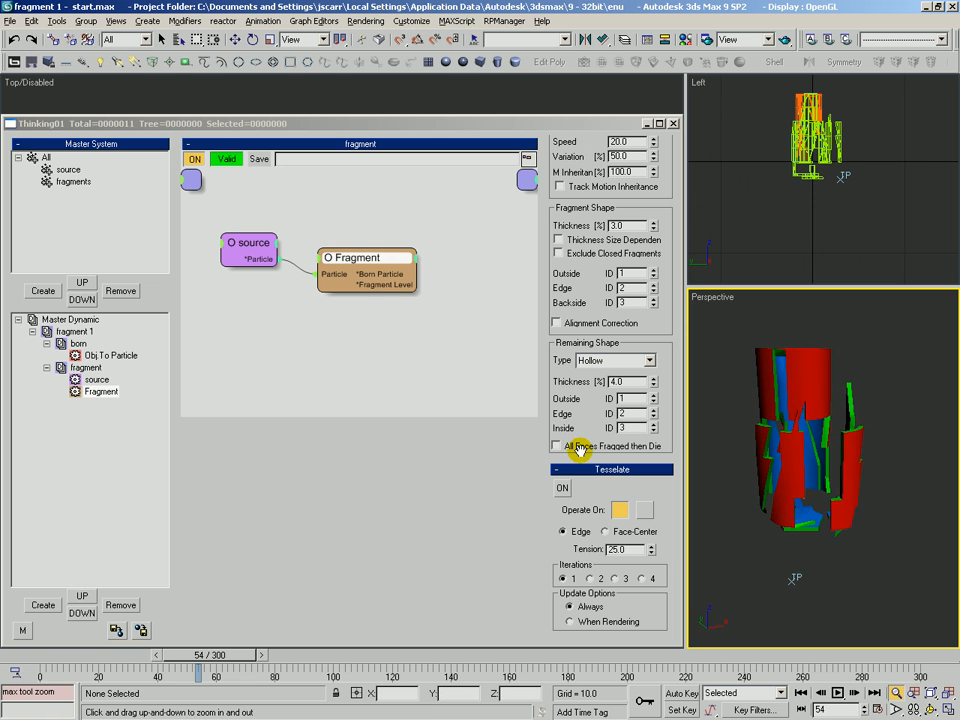
pyautogui.keyDown('alt'); pyautogui.moveTo(746, 380); pyautogui.dragTo(775, 444, button='middle'); pyautogui.keyUp('alt')
pyautogui.moveTo(775, 444); pyautogui.dragTo(791, 431)
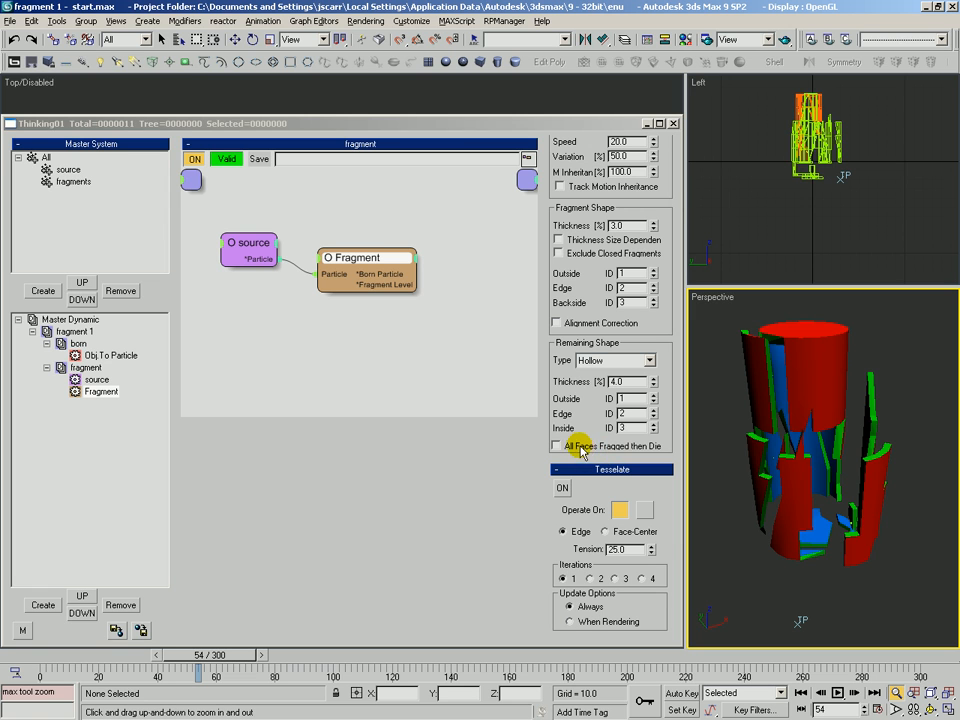
# Try the All Faces Fragged then Die option and the Alignment Correction option of the Fragment operator
pyautogui.click(557, 447)
pyautogui.click(557, 447)
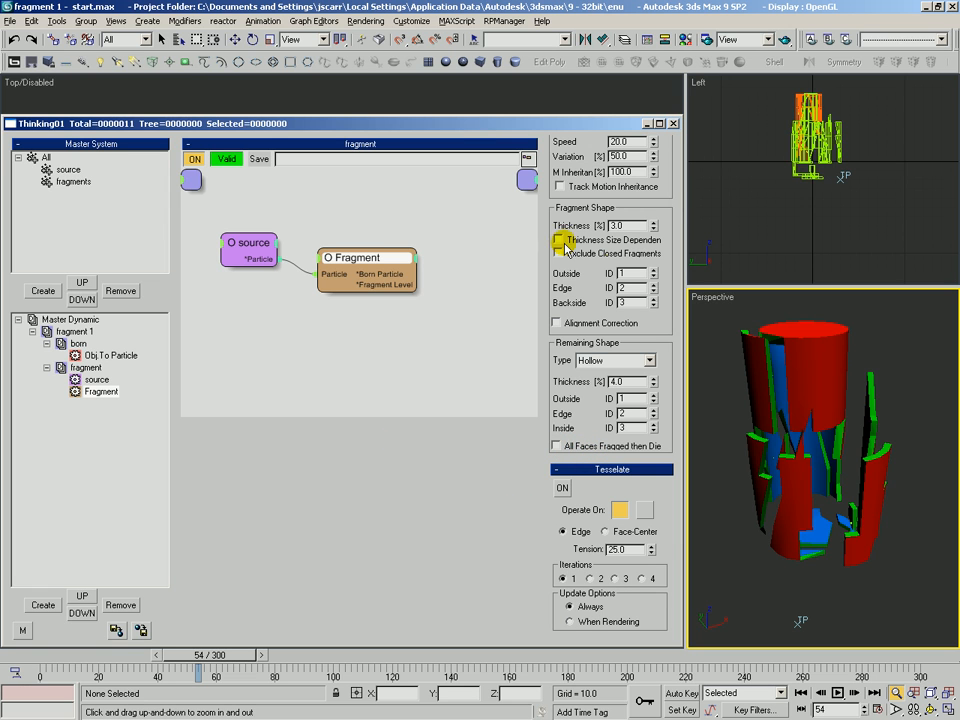
pyautogui.click(557, 324)
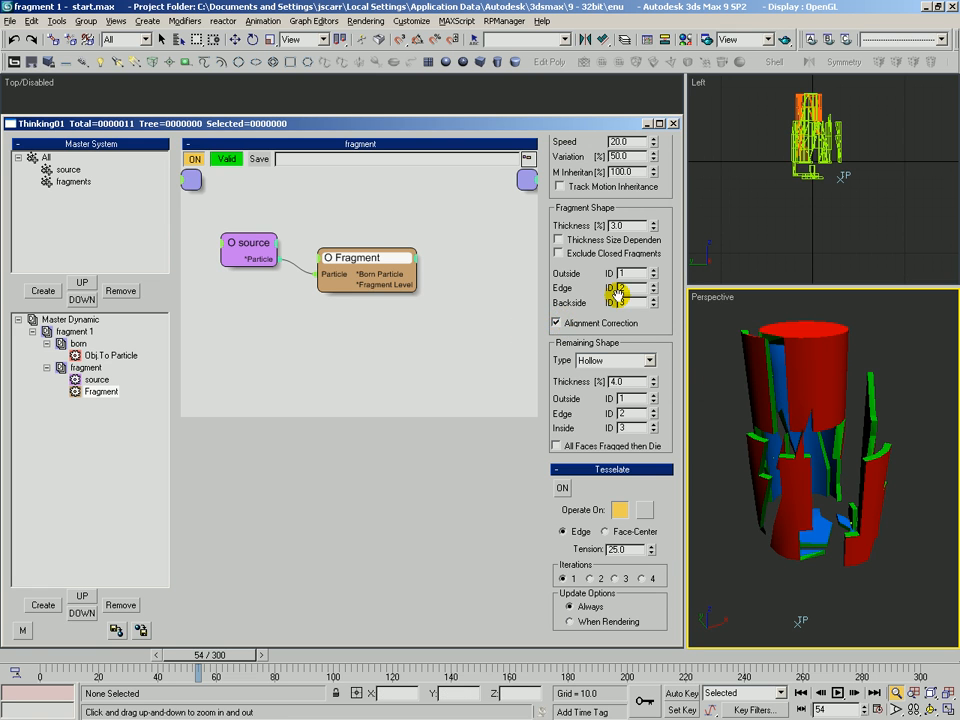
pyautogui.click(556, 323)
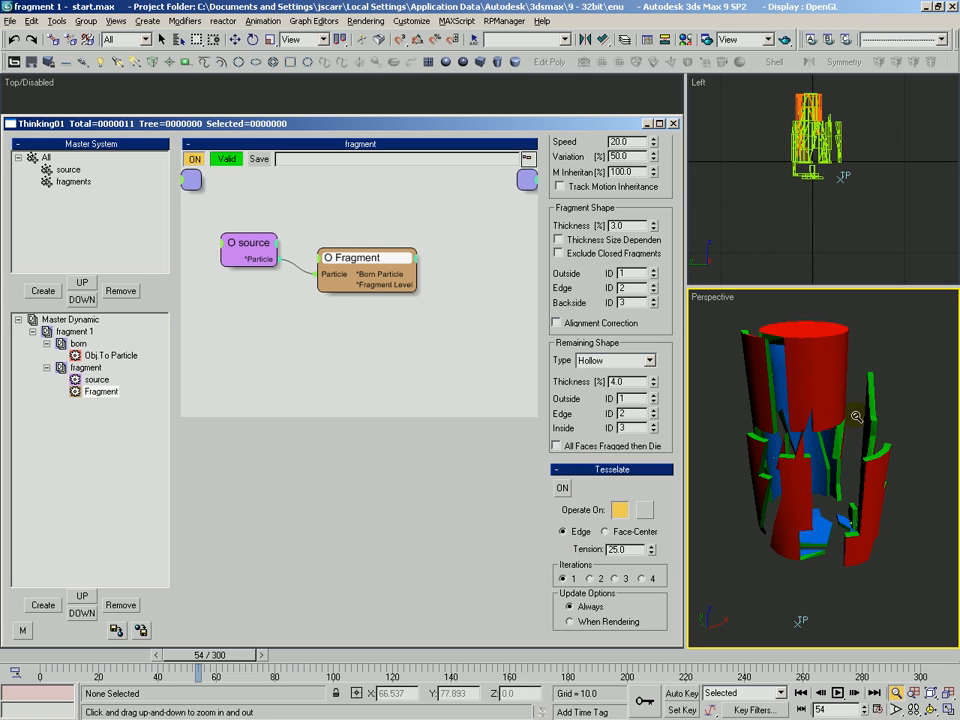
# Turn on Tesselate for the Fragment operator and inspect the denser mesh of the fragments with wireframe edges displayed
pyautogui.click(562, 488)
pyautogui.hotkey('ctrl', 'r')
pyautogui.moveTo(810, 480)
pyautogui.mouseDown()
pyautogui.moveTo(831, 463)
pyautogui.moveTo(816, 452)
pyautogui.moveTo(822, 462)
pyautogui.mouseUp()
pyautogui.press('F4')
pyautogui.hotkey('alt', 'z')
pyautogui.hotkey('ctrl', 'r')
pyautogui.press('q')
pyautogui.hotkey('ctrl', 'r')
pyautogui.hotkey('alt', 'z')
pyautogui.moveTo(808, 450); pyautogui.dragTo(808, 480)
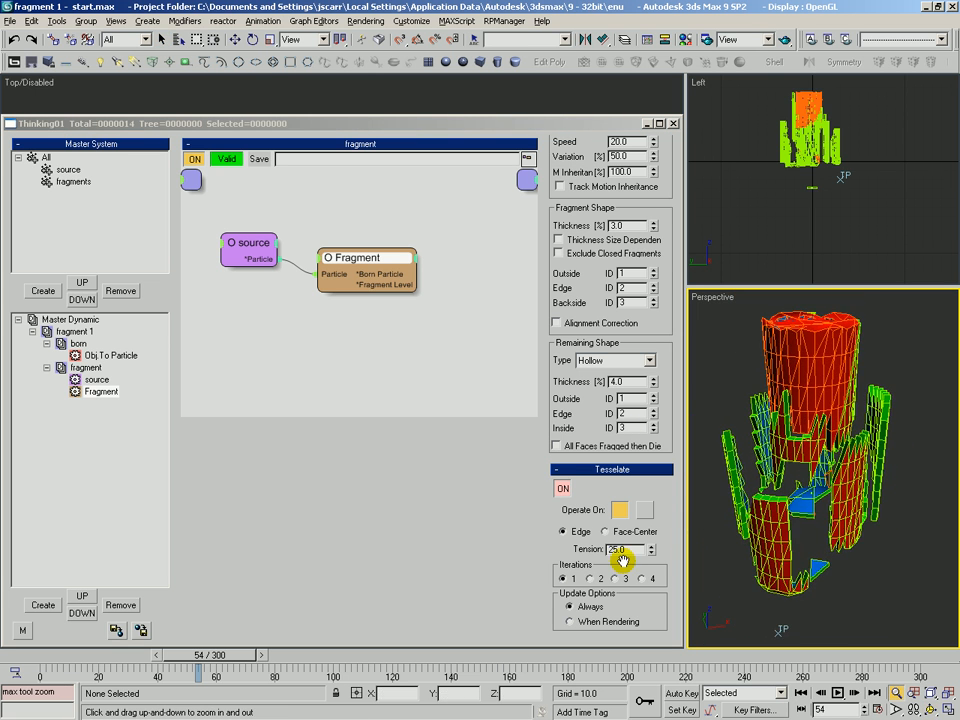
# Raise the Tesselate tension to 42.75 and inspect the distorted fragments without wireframe edges
pyautogui.moveTo(651, 550); pyautogui.dragTo(658, 497)
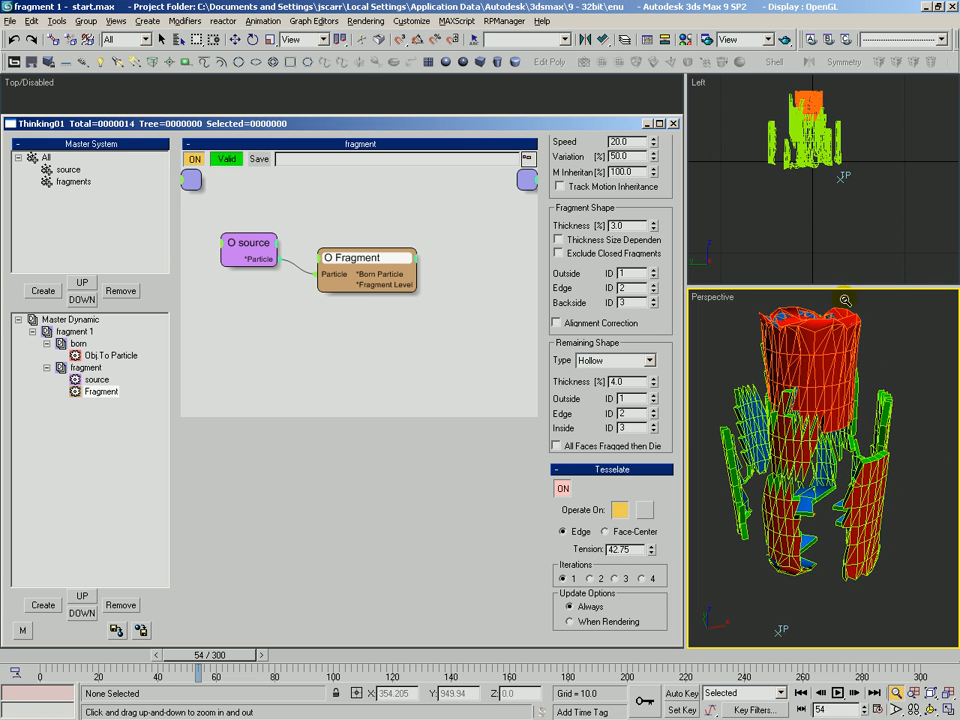
pyautogui.press('F4')
pyautogui.moveTo(795, 392); pyautogui.dragTo(812, 412, button='middle')
pyautogui.hotkey('ctrl', 'r')
pyautogui.moveTo(808, 420); pyautogui.dragTo(797, 468)
pyautogui.press('q')
pyautogui.moveTo(812, 456); pyautogui.dragTo(799, 452, button='middle')
pyautogui.hotkey('ctrl', 'r')
pyautogui.moveTo(799, 452); pyautogui.dragTo(736, 490)
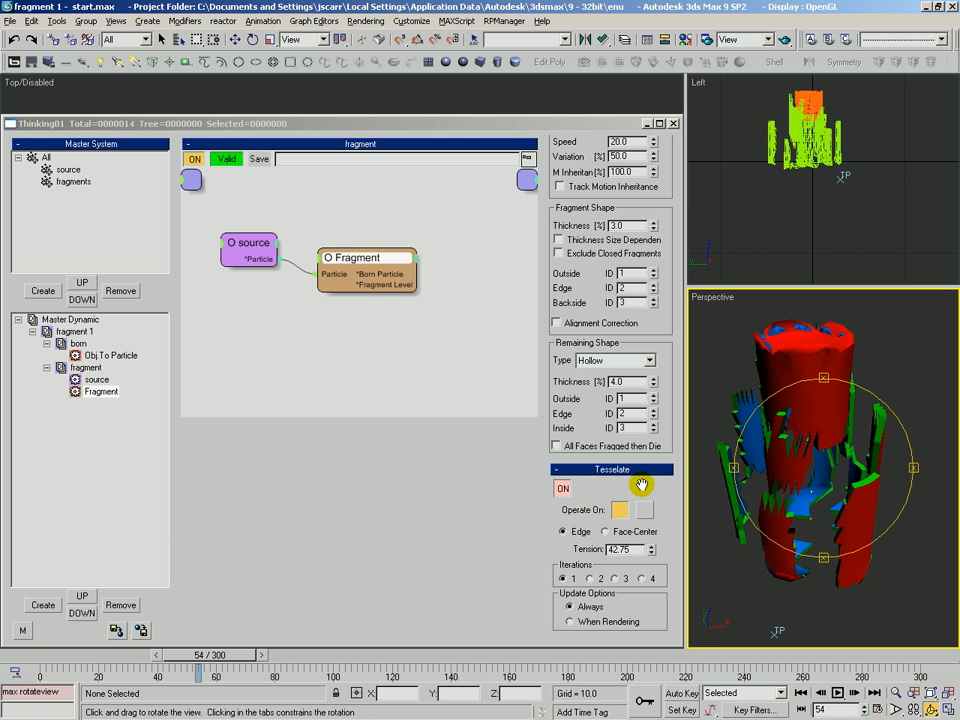
# Switch the Tesselate method to Face-Center and set its tension to 22.23, with wireframe edges displayed
pyautogui.click(604, 531)
pyautogui.press('F4')
pyautogui.moveTo(800, 513); pyautogui.dragTo(699, 521)
pyautogui.moveTo(651, 549); pyautogui.dragTo(604, 555)
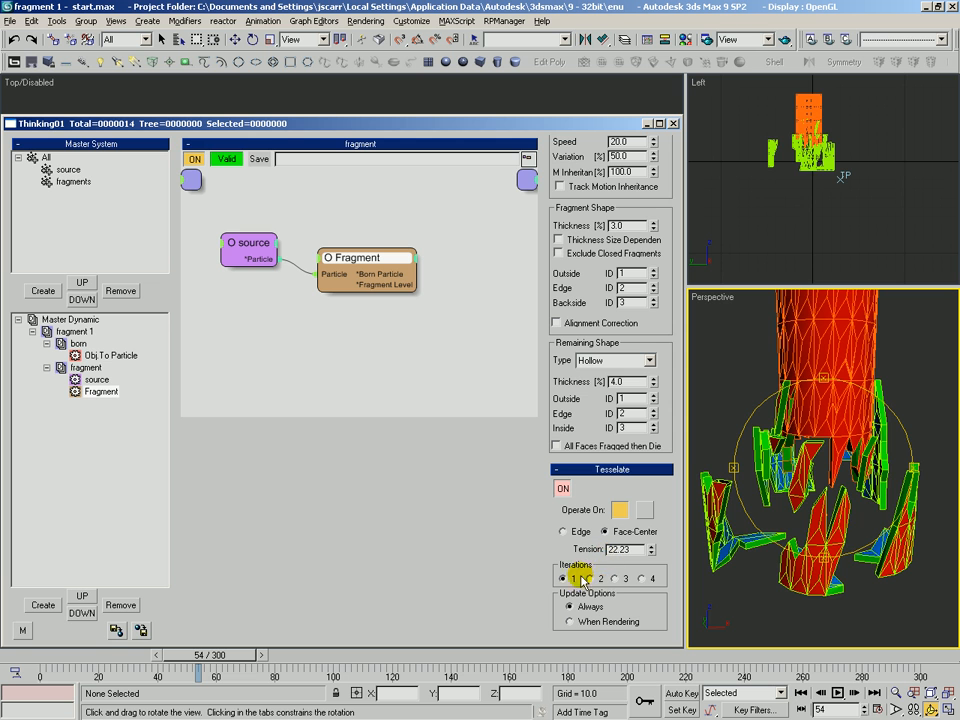
# Raise the Tesselate iterations to 2 and finally to 3, comparing the shaded fragment shapes at each level
pyautogui.click(589, 579)
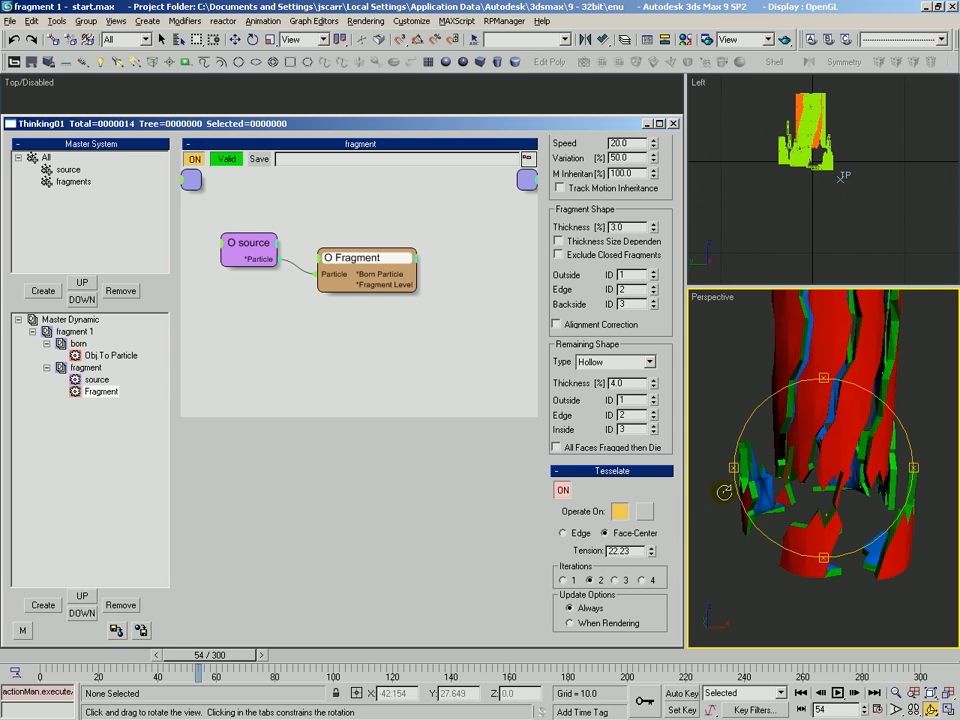
pyautogui.moveTo(820, 468); pyautogui.dragTo(752, 524)
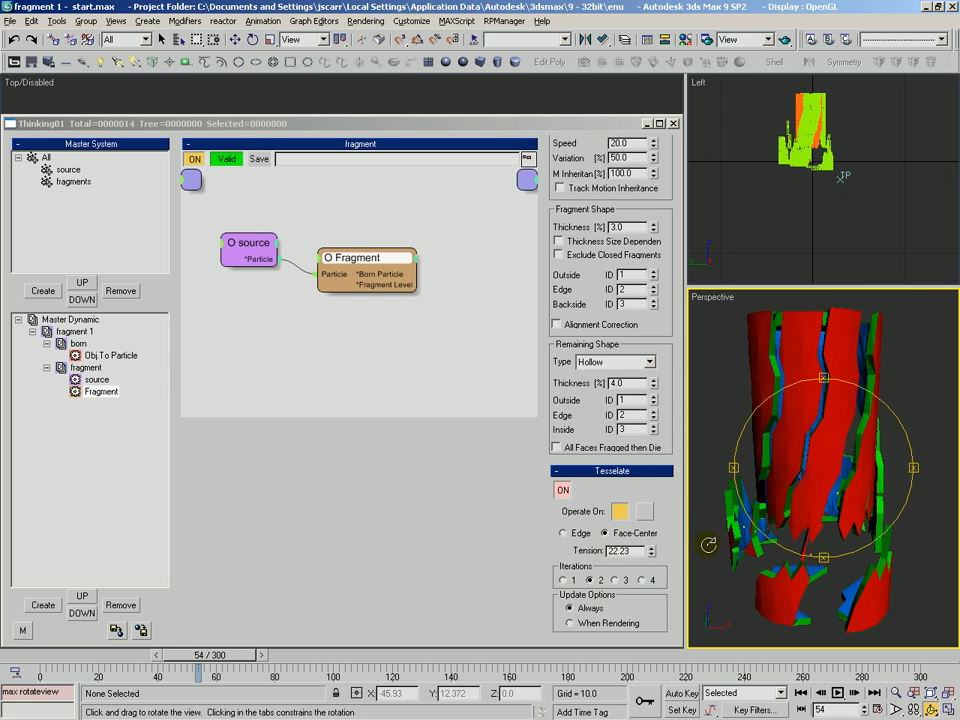
pyautogui.click(612, 580)
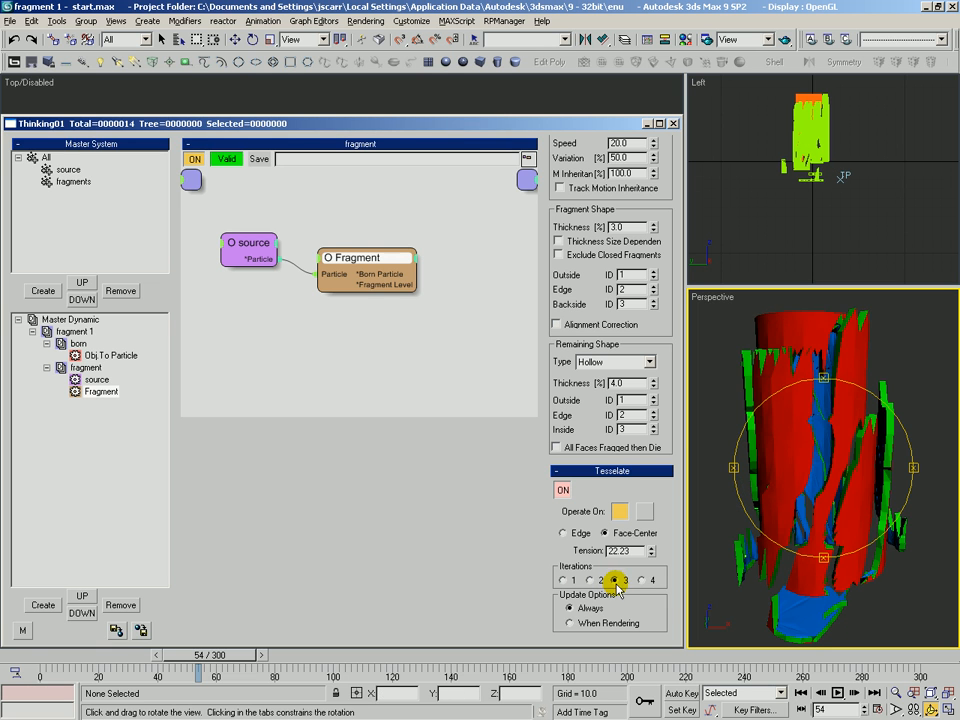
pyautogui.scroll(4, 820, 522)
pyautogui.rightClick(819, 523)
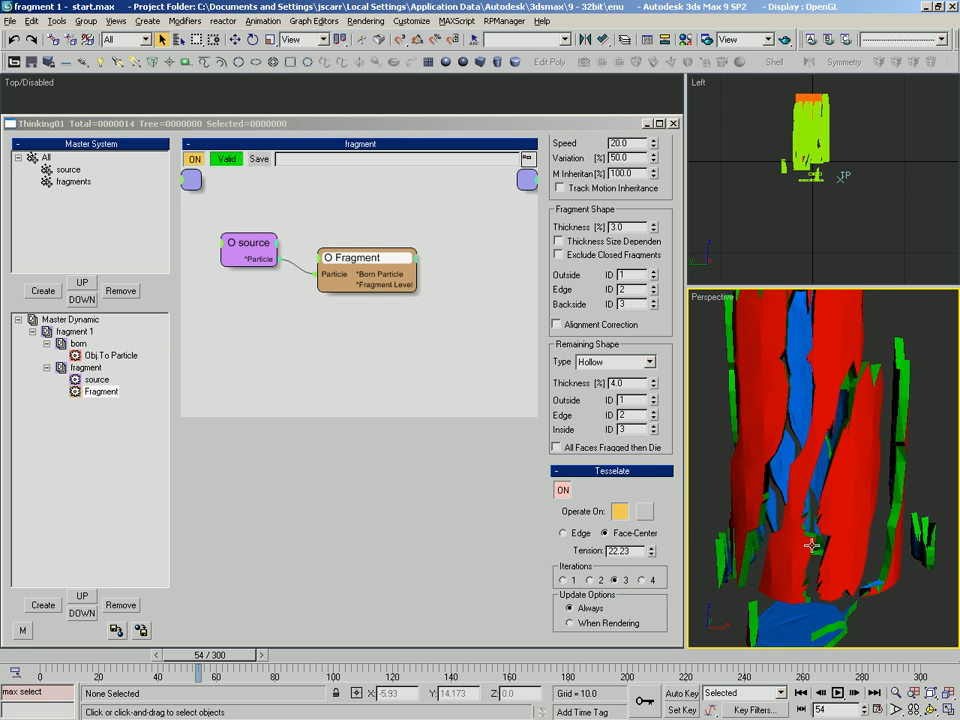
pyautogui.scroll(-3, 817, 556)
pyautogui.hotkey('ctrl', 'r')
pyautogui.moveTo(810, 540); pyautogui.dragTo(776, 540)
pyautogui.hotkey('alt', 'z')
pyautogui.moveTo(790, 482); pyautogui.dragTo(770, 486)
pyautogui.hotkey('alt', 'z')
pyautogui.moveTo(779, 487)
pyautogui.mouseDown()
pyautogui.moveTo(776, 508)
pyautogui.moveTo(776, 495)
pyautogui.mouseUp()
# Review the Tesselate update options of the Fragment operator alongside the recorder settings of the Master Dynamic
pyautogui.click(74, 320)
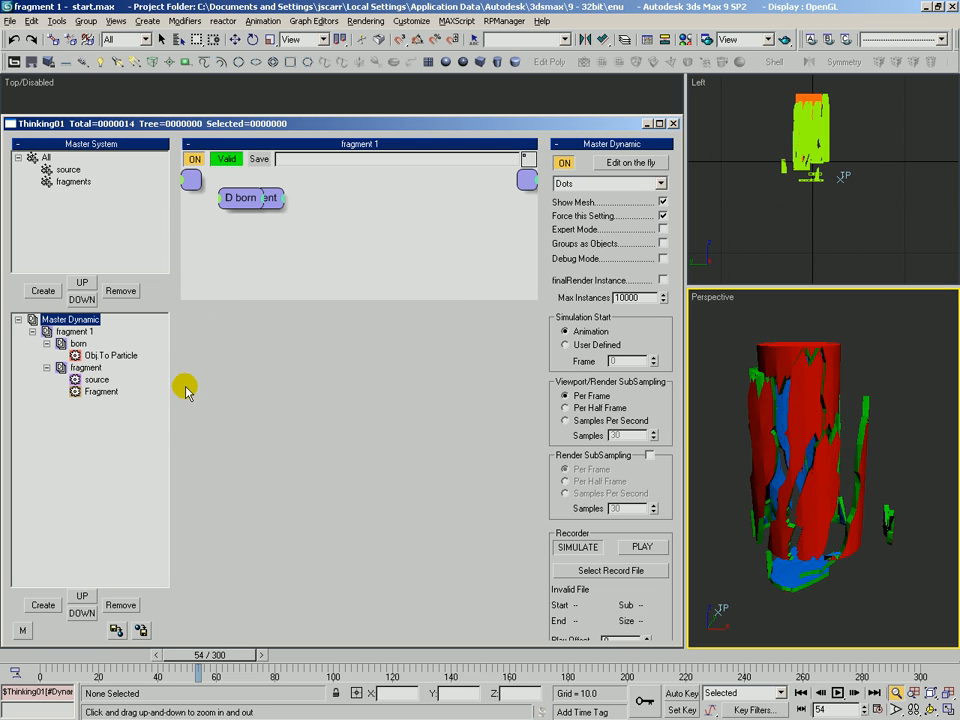
pyautogui.click(100, 391)
pyautogui.moveTo(665, 530); pyautogui.dragTo(671, 375)
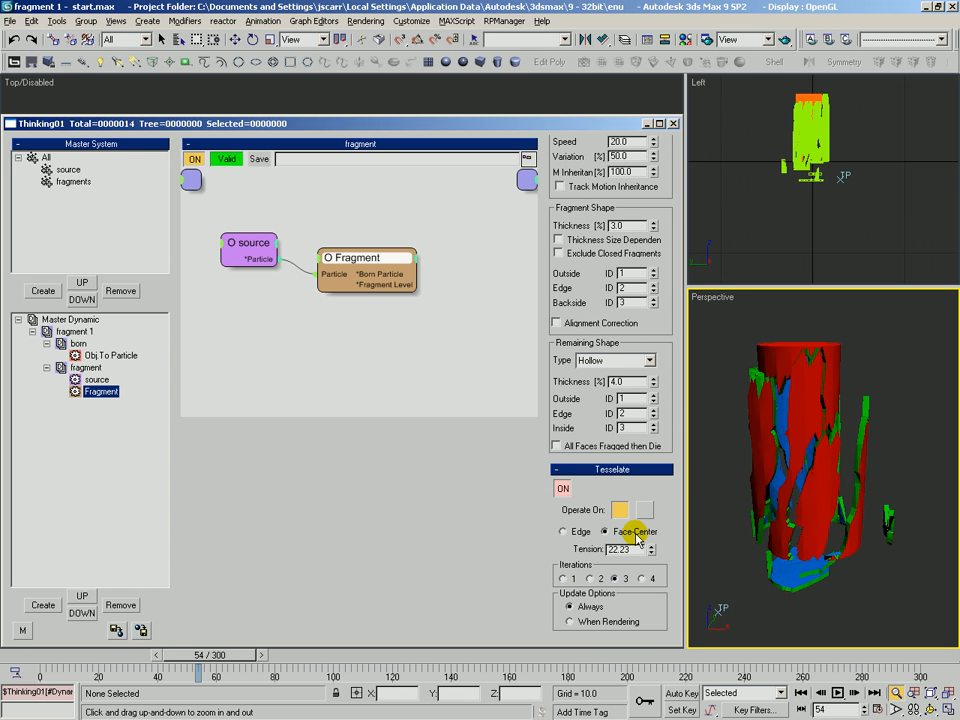
pyautogui.moveTo(571, 600); pyautogui.dragTo(596, 601)
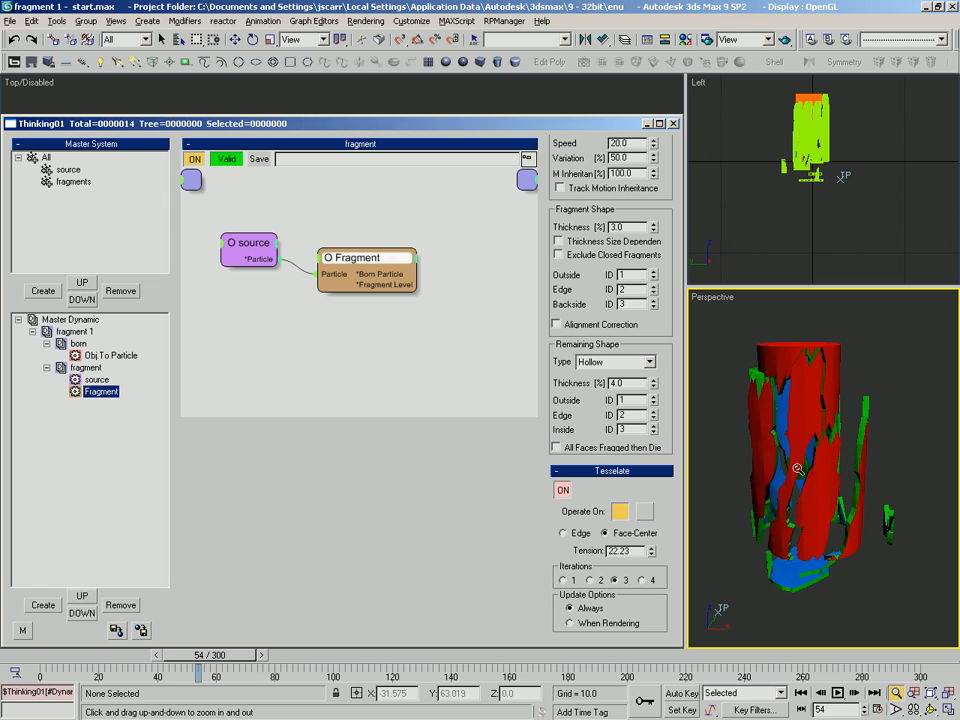
pyautogui.click(82, 319)
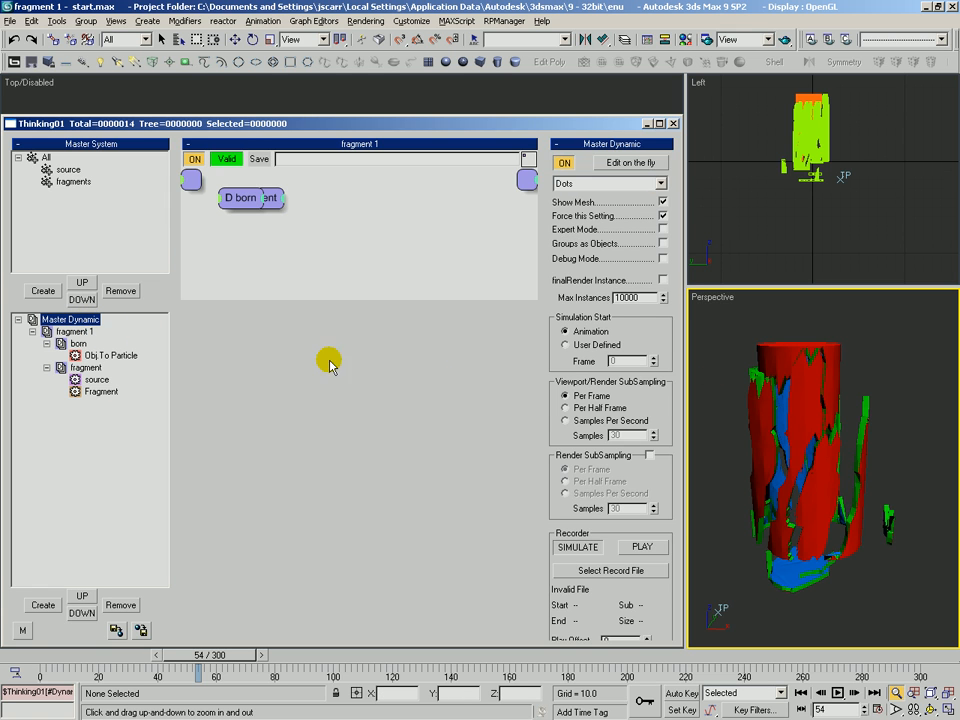
pyautogui.moveTo(672, 496); pyautogui.dragTo(651, 396)
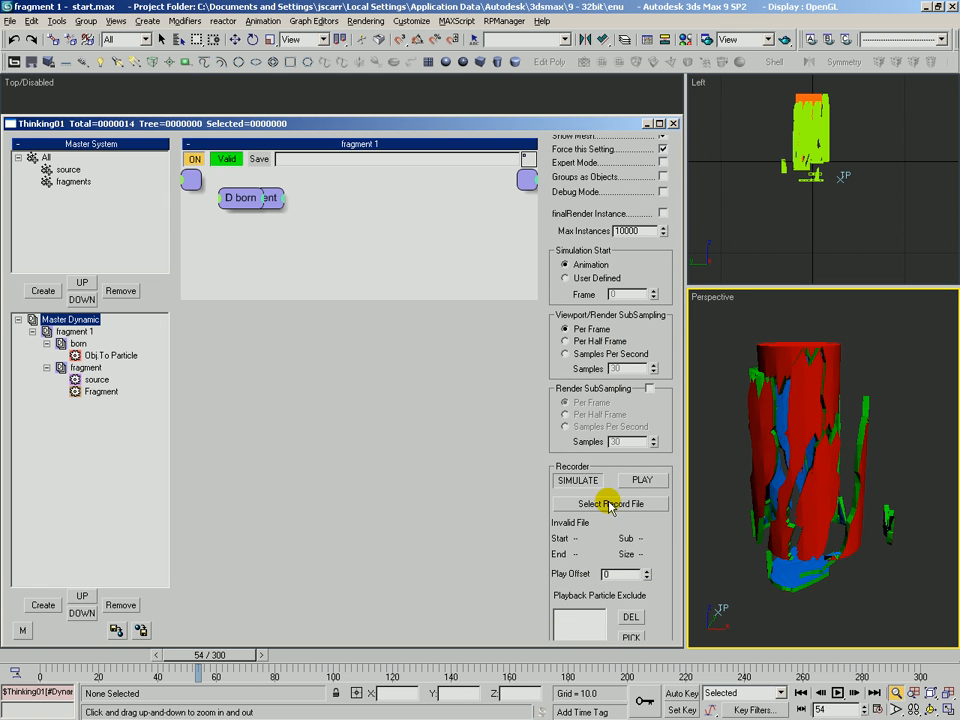
pyautogui.moveTo(666, 459); pyautogui.dragTo(663, 426)
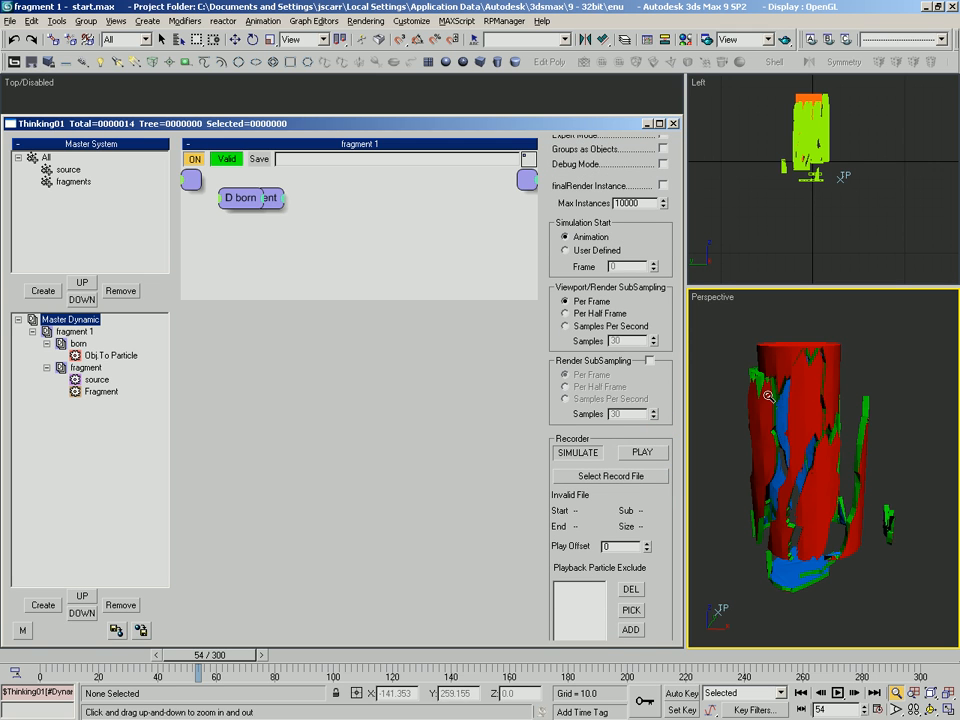
pyautogui.click(100, 392)
pyautogui.moveTo(665, 537); pyautogui.dragTo(652, 396)
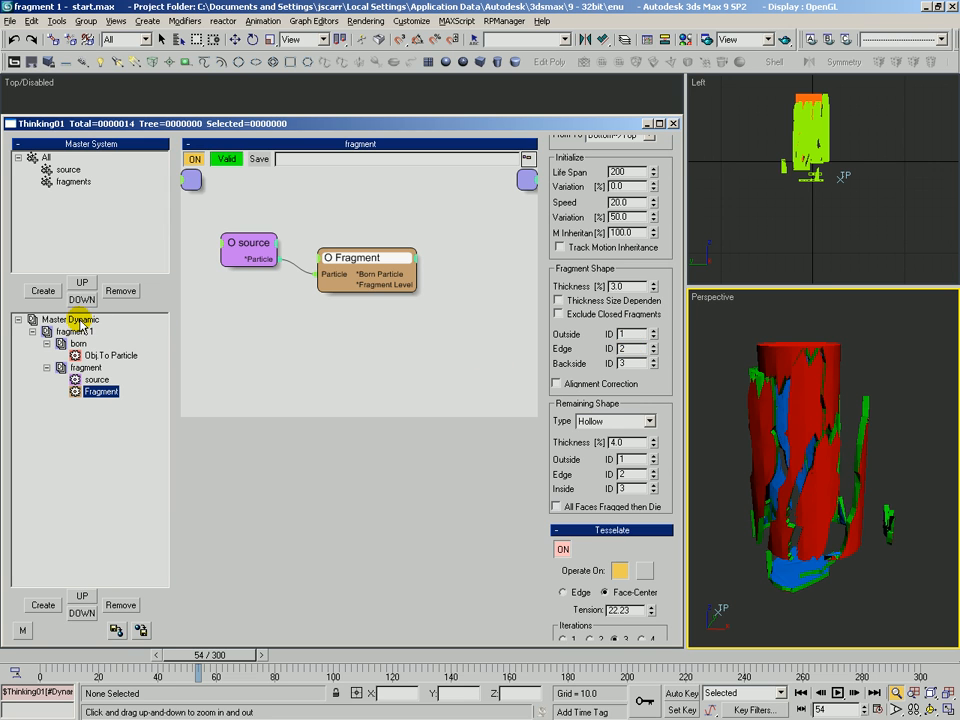
# Review the Outside and Backside IDs of the Fragment Shape and examine the tessellated cylinder from another angle and distance
pyautogui.doubleClick(621, 334)
pyautogui.moveTo(629, 364); pyautogui.dragTo(576, 366)
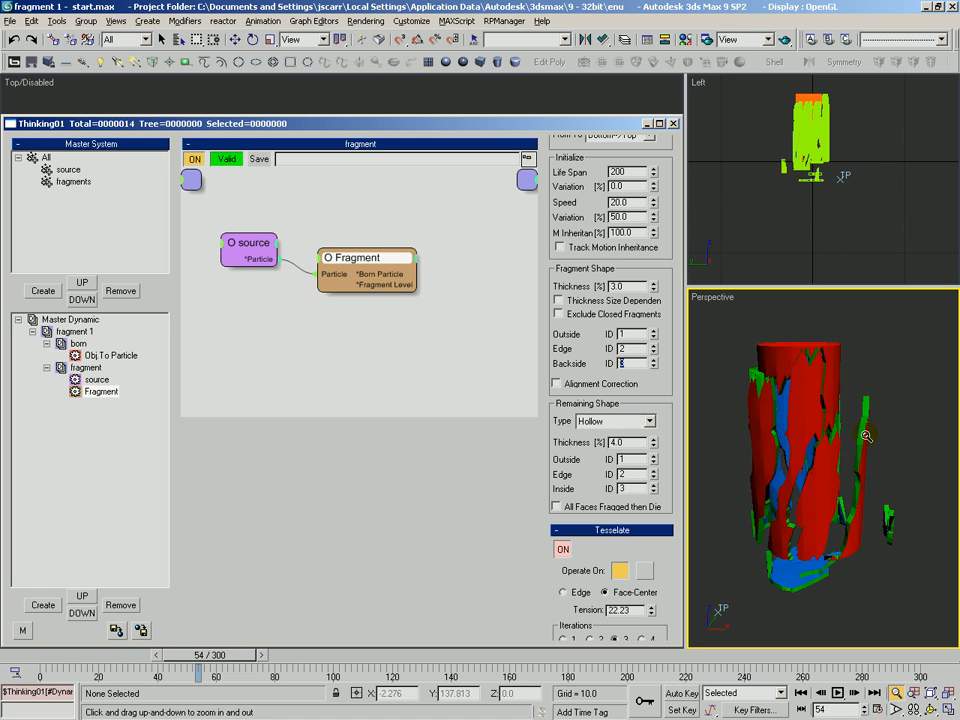
pyautogui.hotkey('ctrl', 'p')
pyautogui.hotkey('ctrl', 'r')
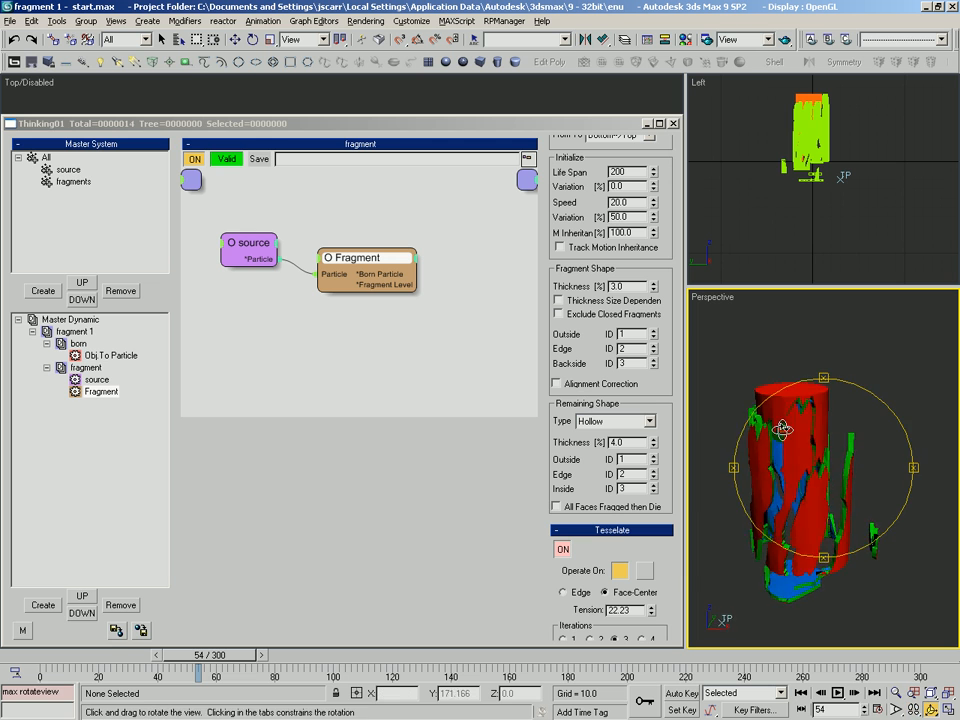
pyautogui.press('F3')
pyautogui.hotkey('alt', 'z')
pyautogui.moveTo(791, 470); pyautogui.dragTo(764, 509)
pyautogui.press('F3')
pyautogui.hotkey('ctrl', 'r')
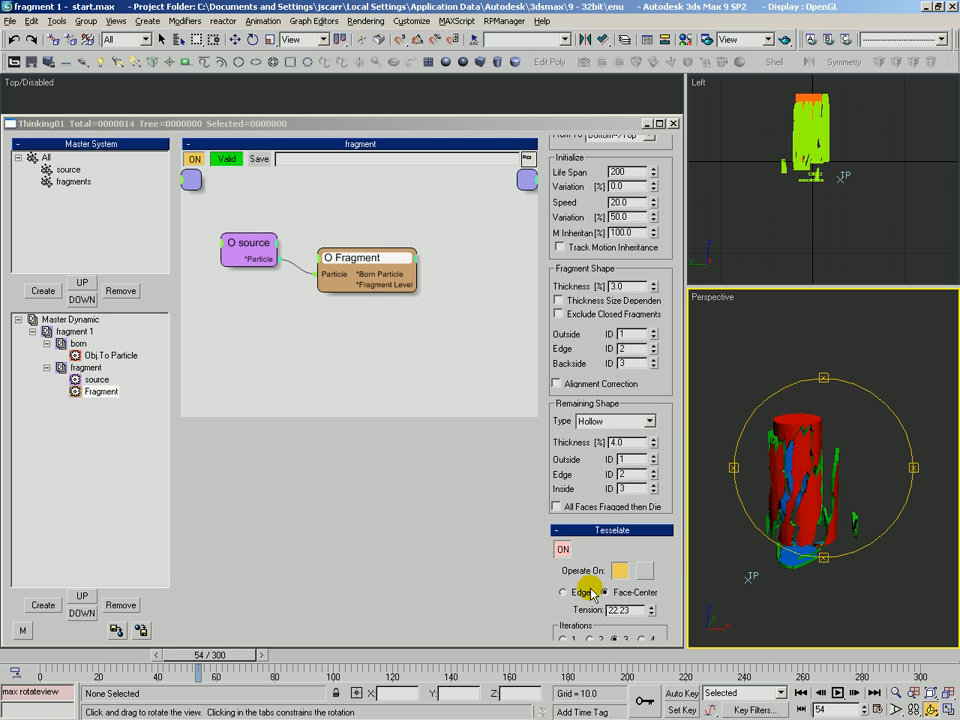
# Turn off Tesselate for the Fragment operator and move the animation to frame 73
pyautogui.click(563, 548)
pyautogui.click(564, 549)
pyautogui.moveTo(208, 655); pyautogui.dragTo(255, 658)
pyautogui.hotkey('alt', 'z')
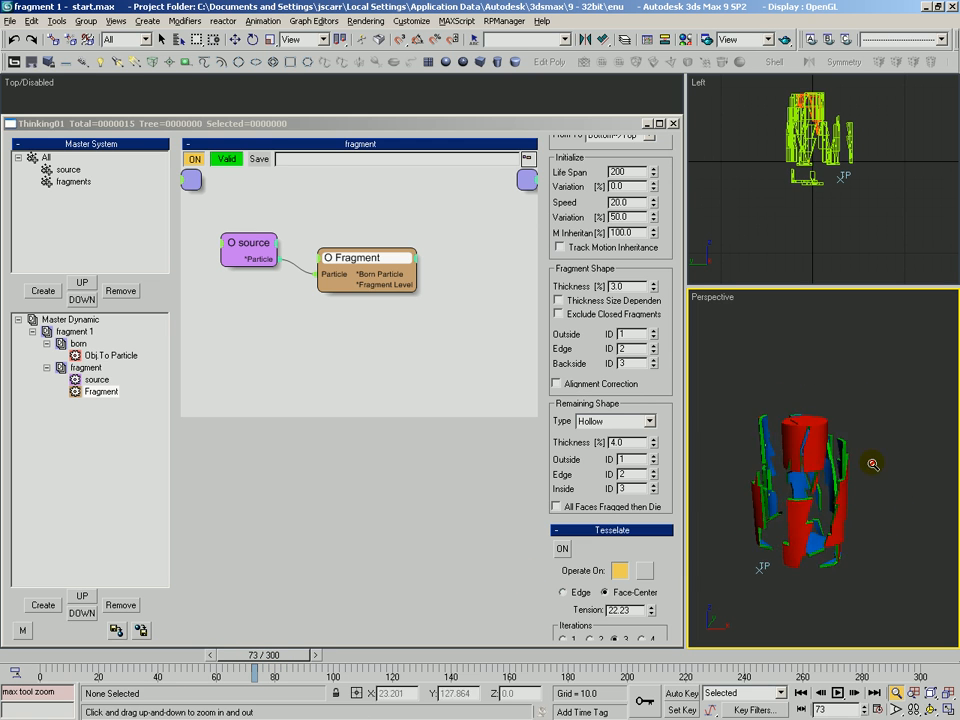
# Review the Fragment operator's source threshold, crack spreading, fragment count, sorting and initialize settings
pyautogui.scroll(10, 664, 349)
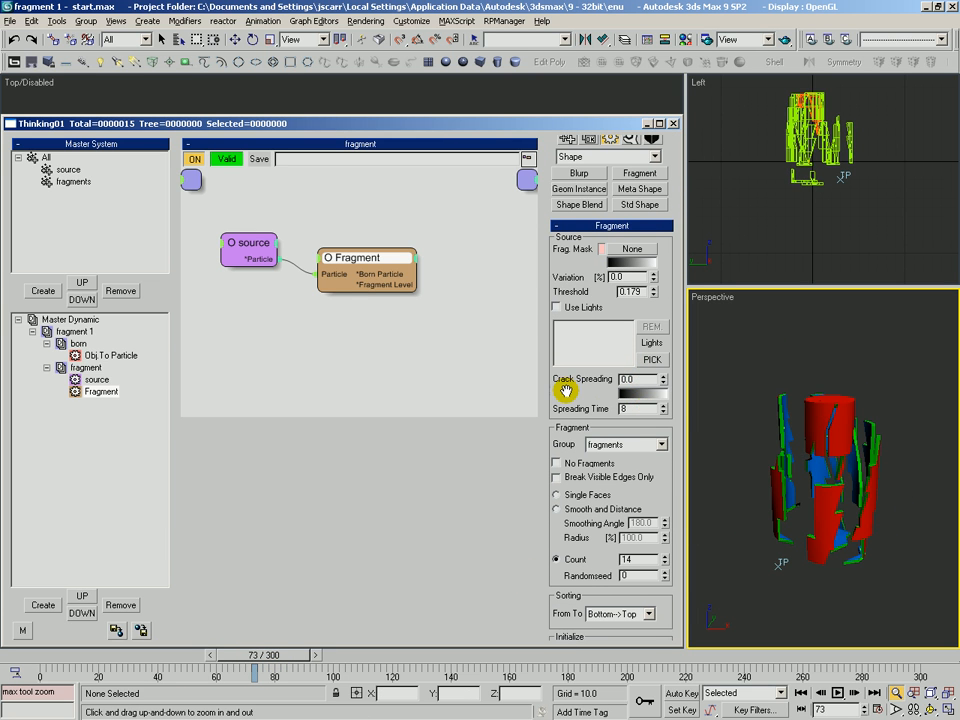
pyautogui.scroll(-2, 567, 388)
pyautogui.moveTo(632, 260); pyautogui.dragTo(587, 263)
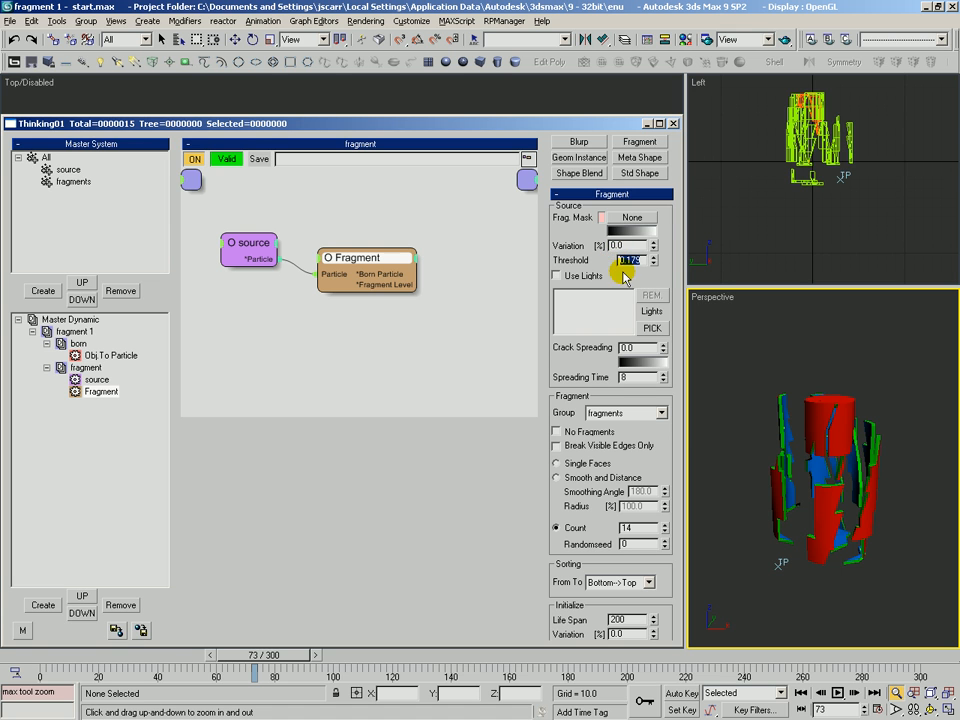
pyautogui.moveTo(666, 467); pyautogui.dragTo(650, 300)
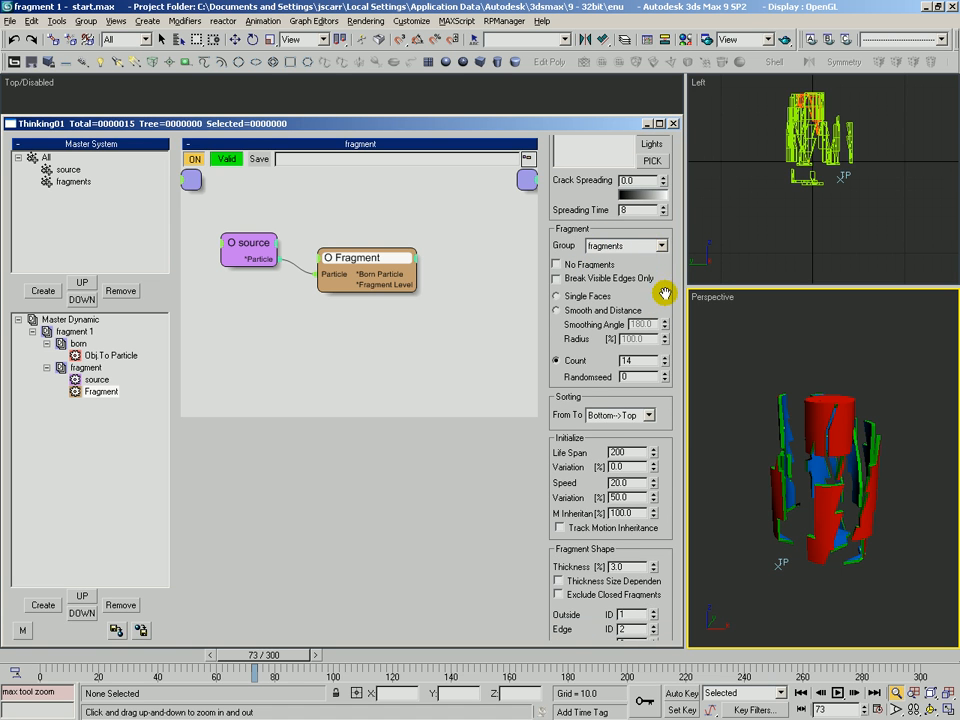
pyautogui.scroll(-1, 640, 280)
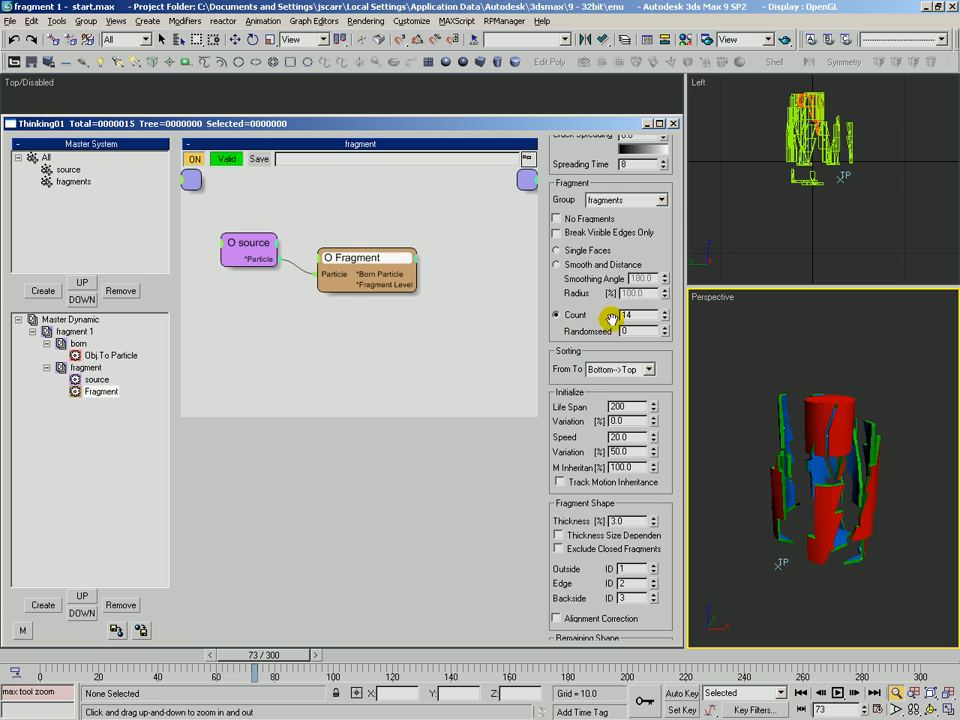
pyautogui.moveTo(666, 368)
pyautogui.mouseDown()
pyautogui.moveTo(666, 306)
pyautogui.moveTo(693, 232)
pyautogui.moveTo(666, 355)
pyautogui.mouseUp()
# Move the Fragment node closer to the source node and inspect its Born Particle and Fragment Level outputs
pyautogui.moveTo(343, 262); pyautogui.dragTo(304, 220)
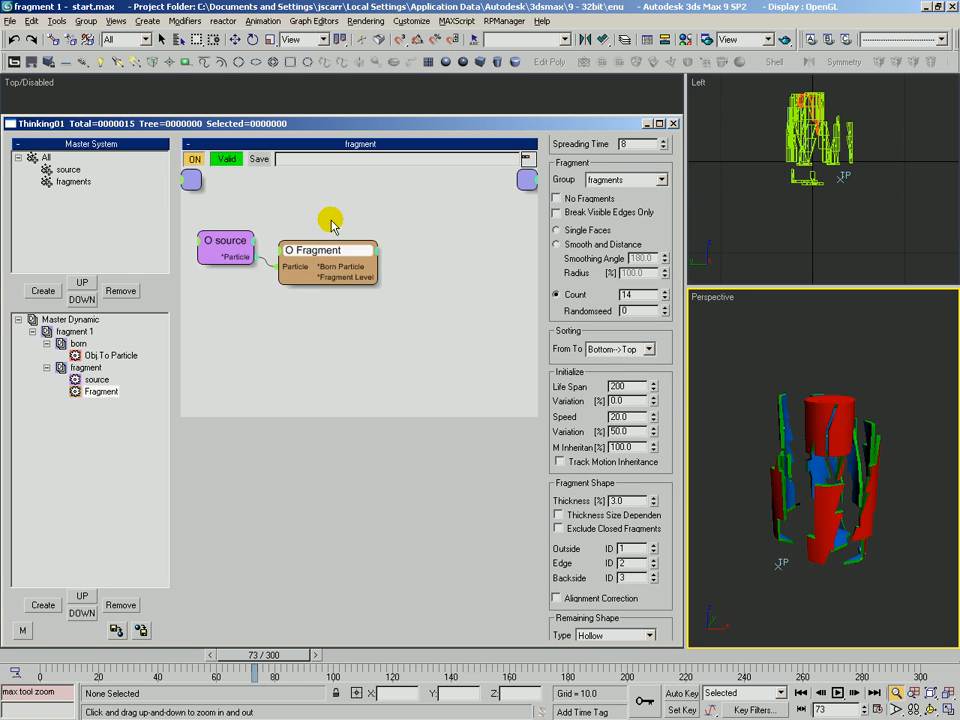
pyautogui.click(334, 253)
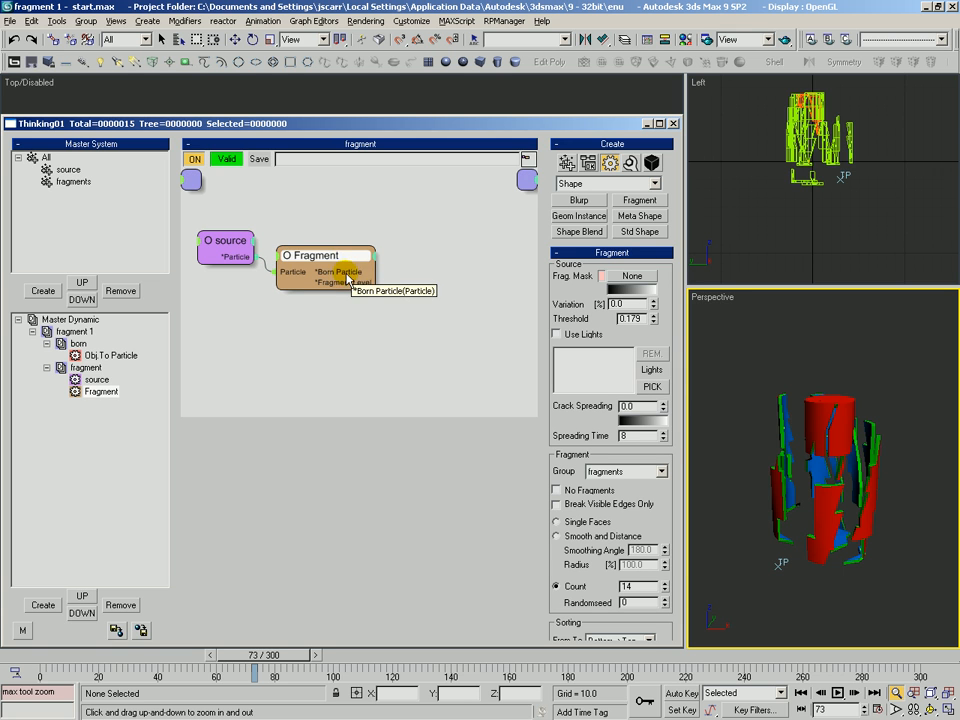
pyautogui.moveTo(335, 257); pyautogui.dragTo(339, 258)
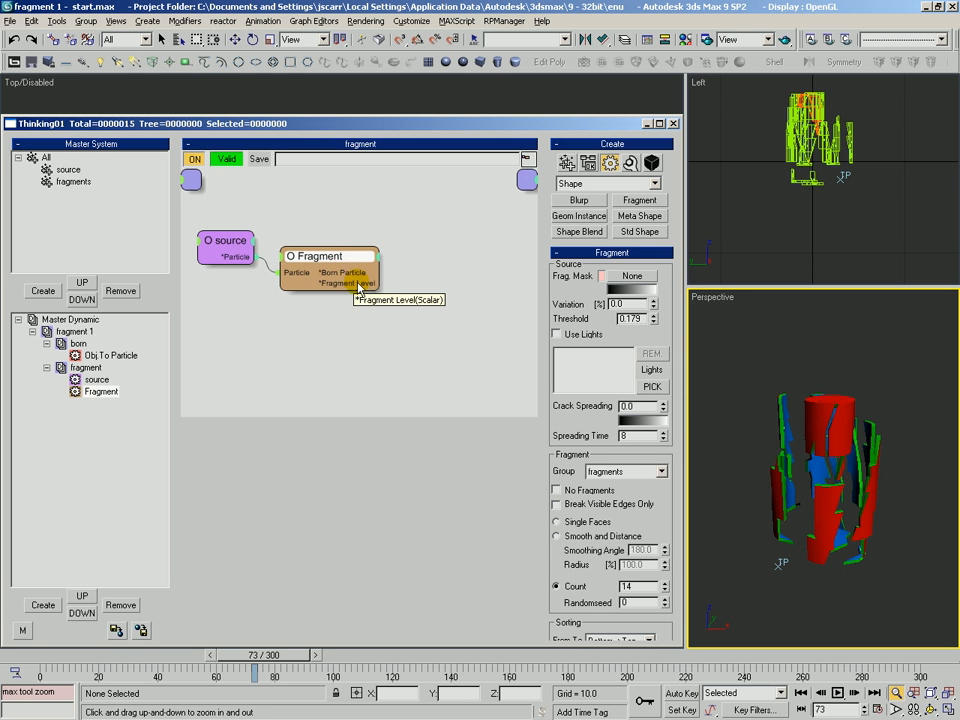
# Add a Standard Velocity operator beside the Fragment node and connect Fragment's Born Particle output to its Particle input
pyautogui.click(626, 183)
pyautogui.click(600, 195)
pyautogui.moveTo(579, 310); pyautogui.dragTo(440, 257)
pyautogui.moveTo(379, 257); pyautogui.dragTo(447, 263)
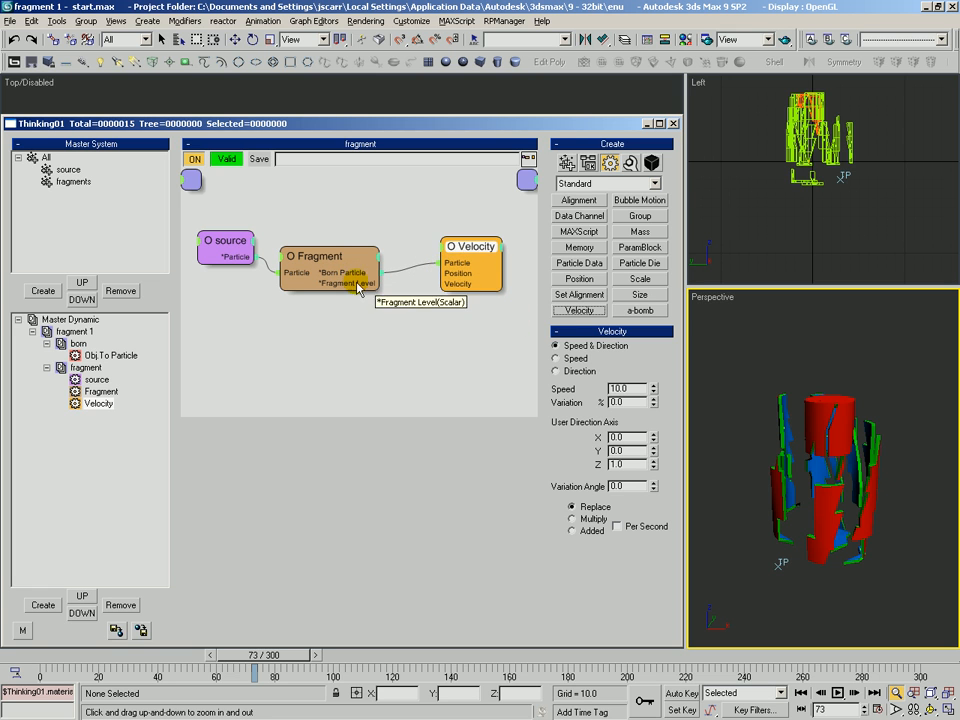
pyautogui.moveTo(464, 258); pyautogui.dragTo(472, 247)
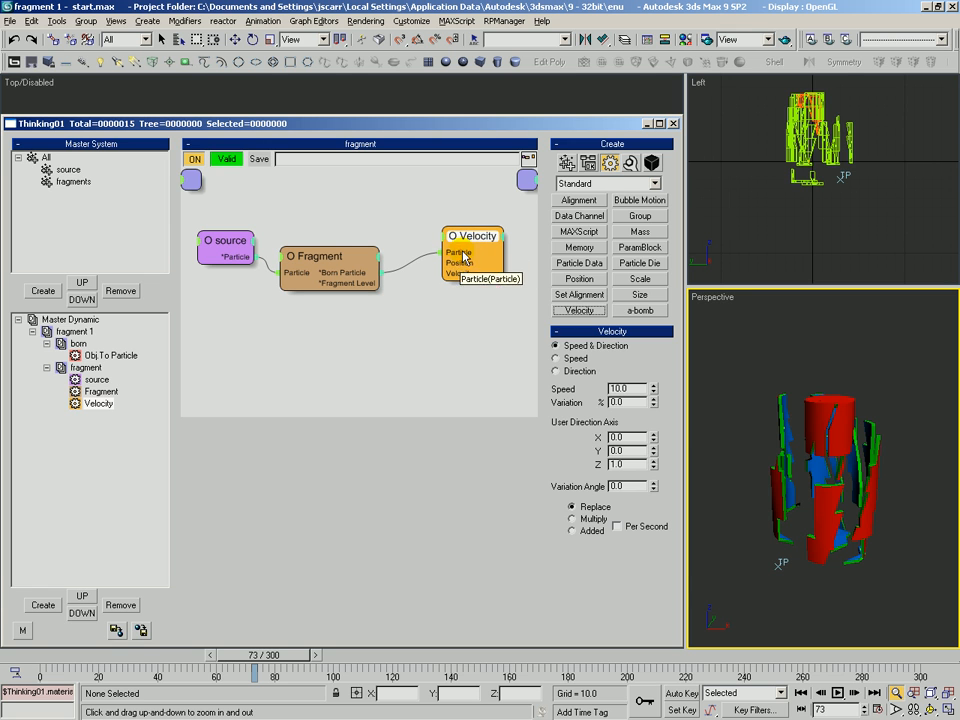
pyautogui.click(589, 163)
pyautogui.moveTo(398, 220); pyautogui.dragTo(339, 199)
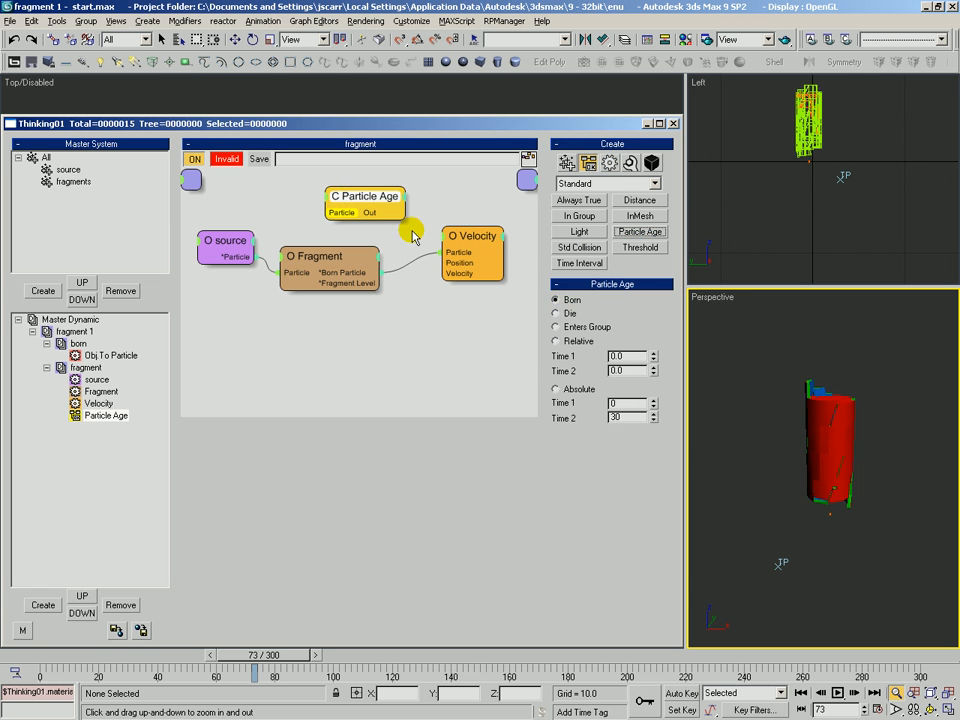
pyautogui.press('Delete')
pyautogui.moveTo(482, 245)
pyautogui.mouseDown()
pyautogui.moveTo(474, 256)
pyautogui.moveTo(455, 245)
pyautogui.moveTo(473, 237)
pyautogui.mouseUp()
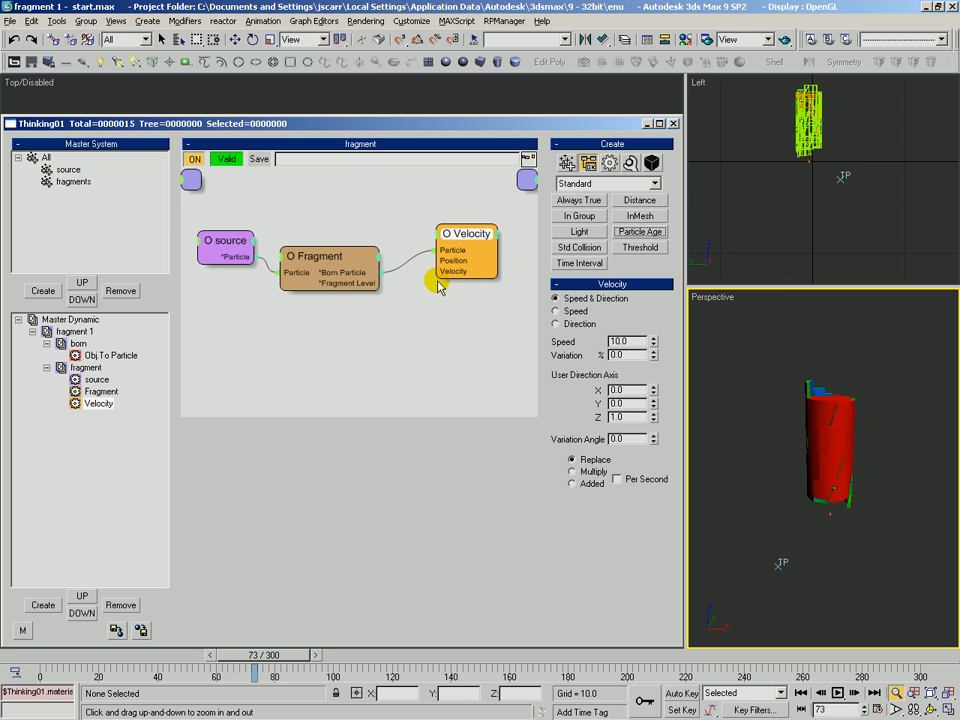
# Set the Velocity operator's speed to 36.3 and its variation angle to 31.0, and move its node nearer to Fragment
pyautogui.click(610, 166)
pyautogui.moveTo(459, 240); pyautogui.dragTo(468, 225)
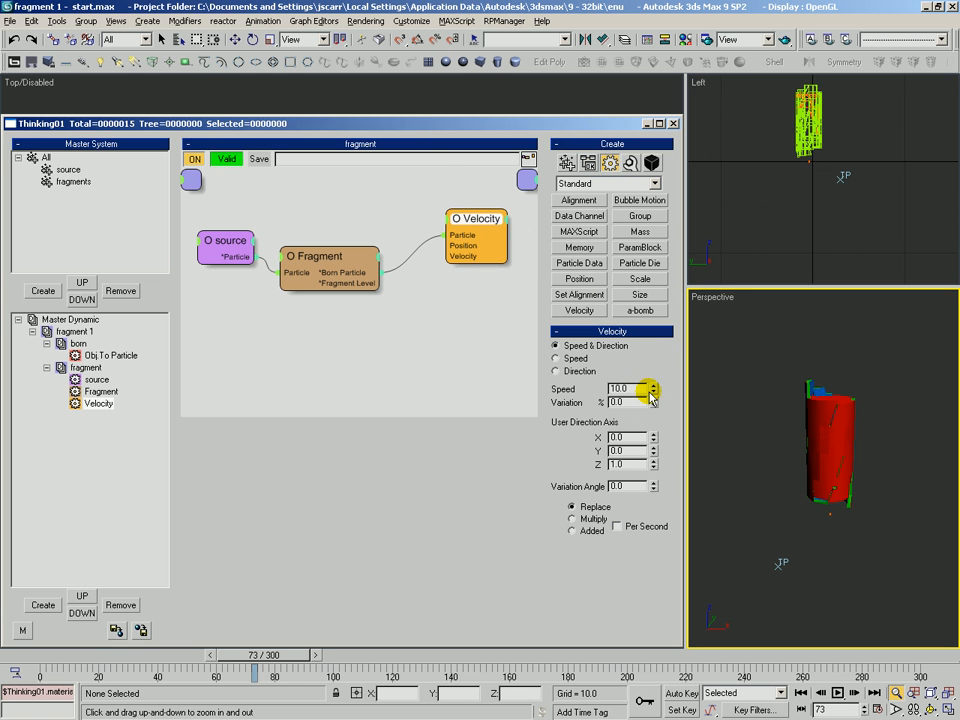
pyautogui.moveTo(653, 388); pyautogui.dragTo(568, 199)
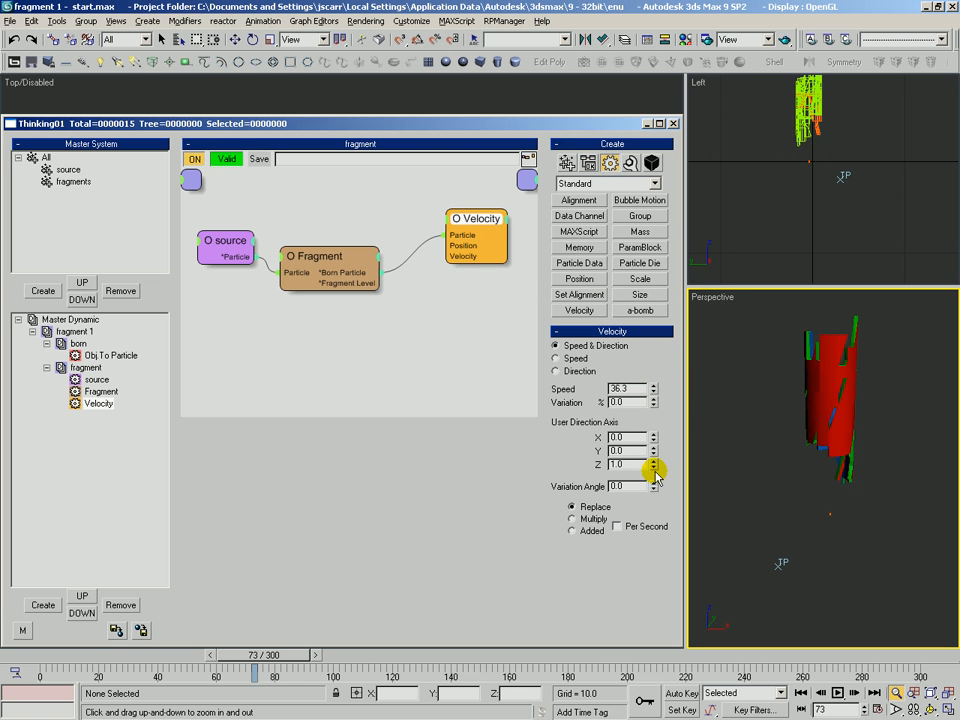
pyautogui.moveTo(654, 484); pyautogui.dragTo(649, 461)
pyautogui.click(377, 286)
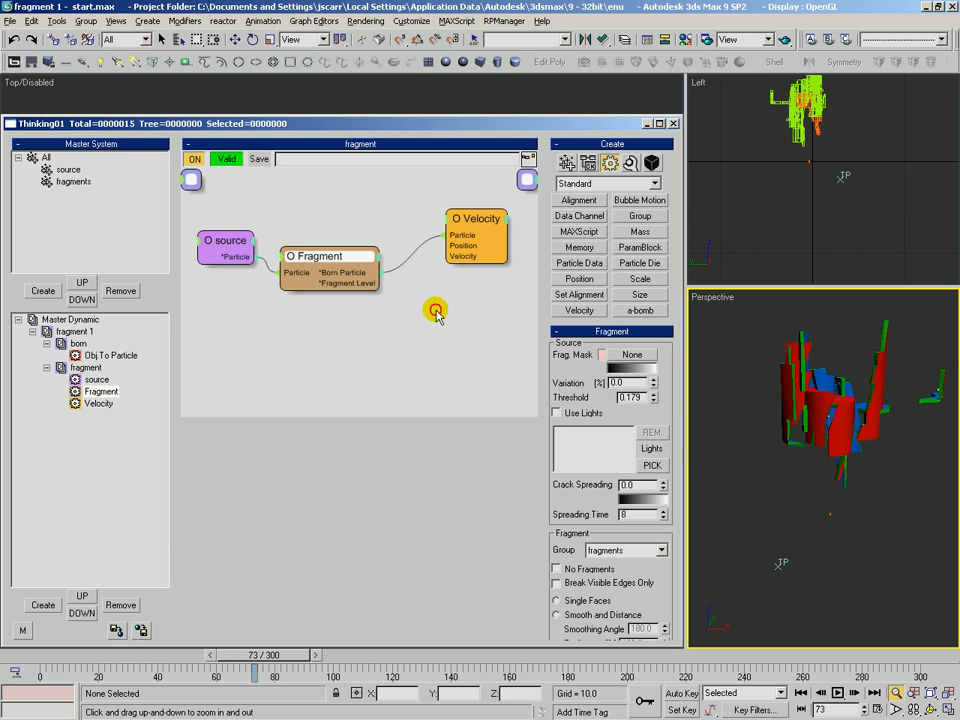
pyautogui.moveTo(478, 220); pyautogui.dragTo(456, 232)
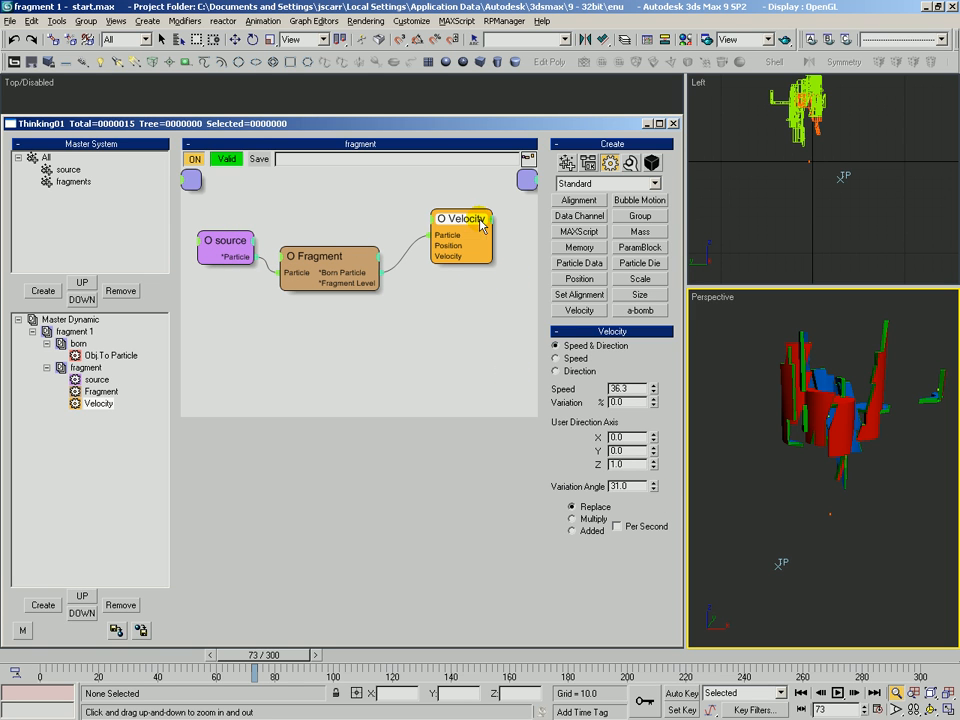
# Add a Dynamics Spin operator below the Velocity node and connect Fragment's Born Particle output to its Particle input
pyautogui.moveTo(459, 217); pyautogui.dragTo(475, 305)
pyautogui.click(604, 184)
pyautogui.click(585, 207)
pyautogui.click(638, 310)
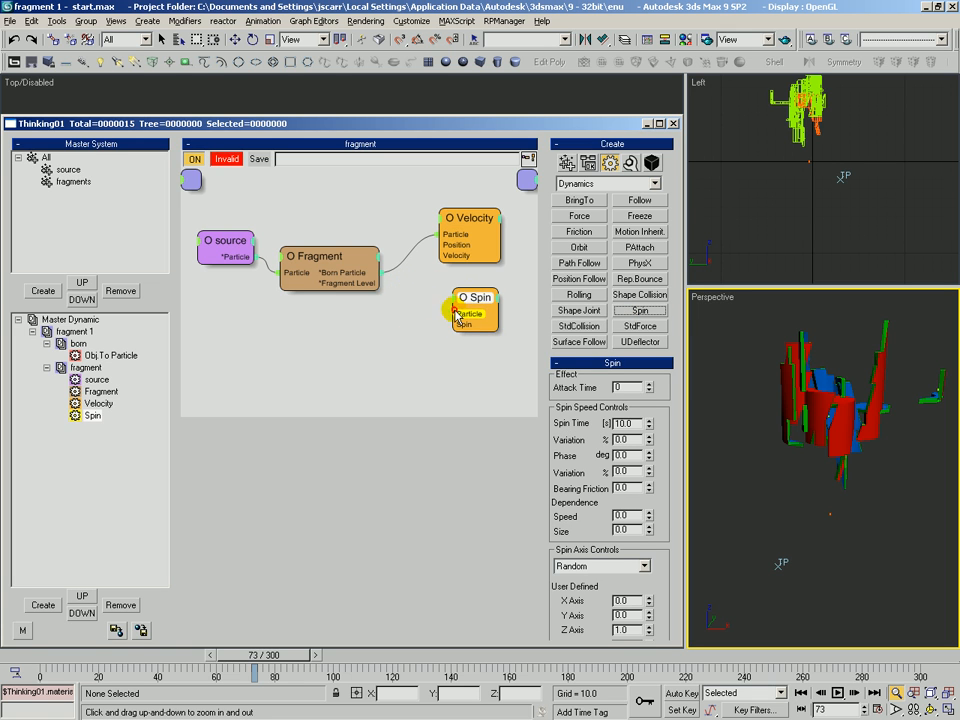
pyautogui.moveTo(379, 257); pyautogui.dragTo(455, 316)
# Set the Spin operator's spin time to 1.0, its variation to 47% and its attack time to 1
pyautogui.moveTo(676, 451); pyautogui.dragTo(635, 491)
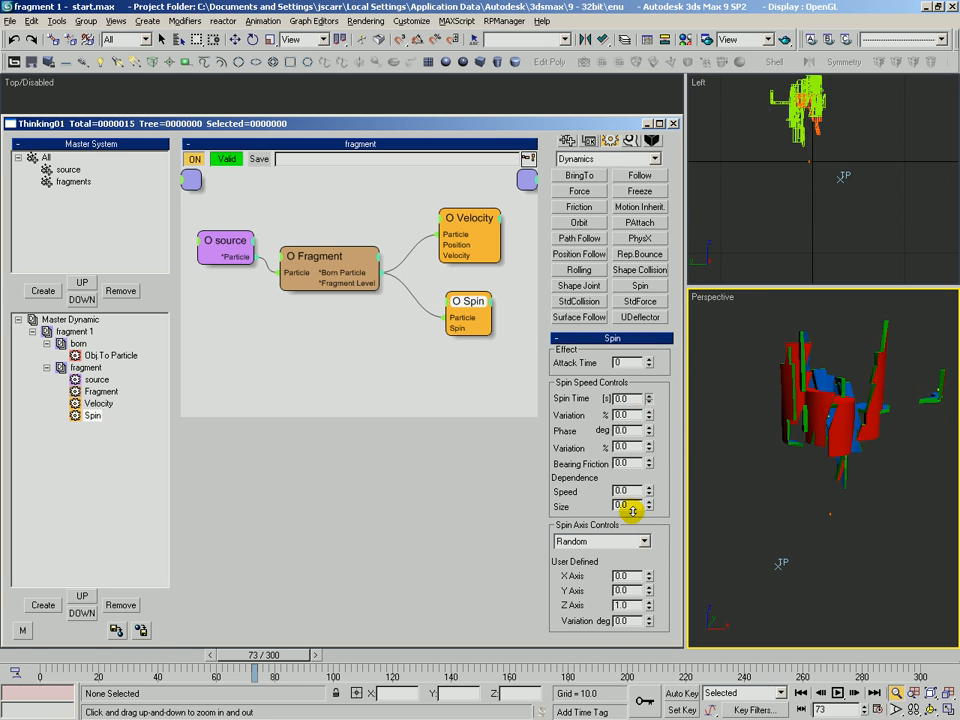
pyautogui.write('1')
pyautogui.moveTo(643, 400); pyautogui.dragTo(646, 352)
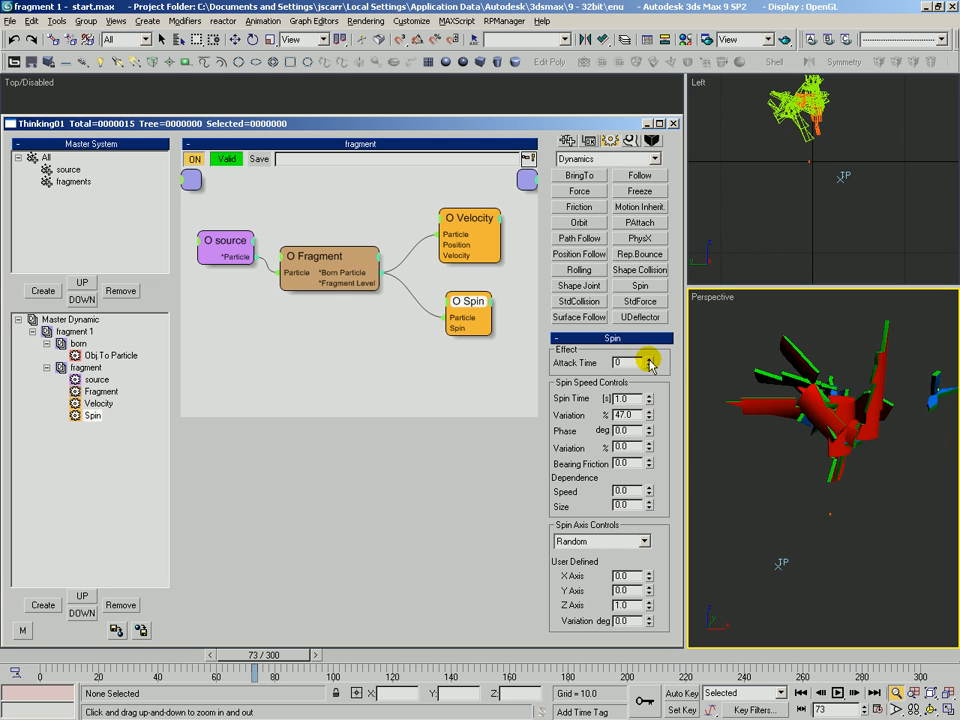
pyautogui.click(649, 360)
# Scrub the animation between frames 0 and 42 to review how the newly born fragments move and spin
pyautogui.moveTo(172, 652); pyautogui.dragTo(46, 668)
pyautogui.hotkey('alt', 'z')
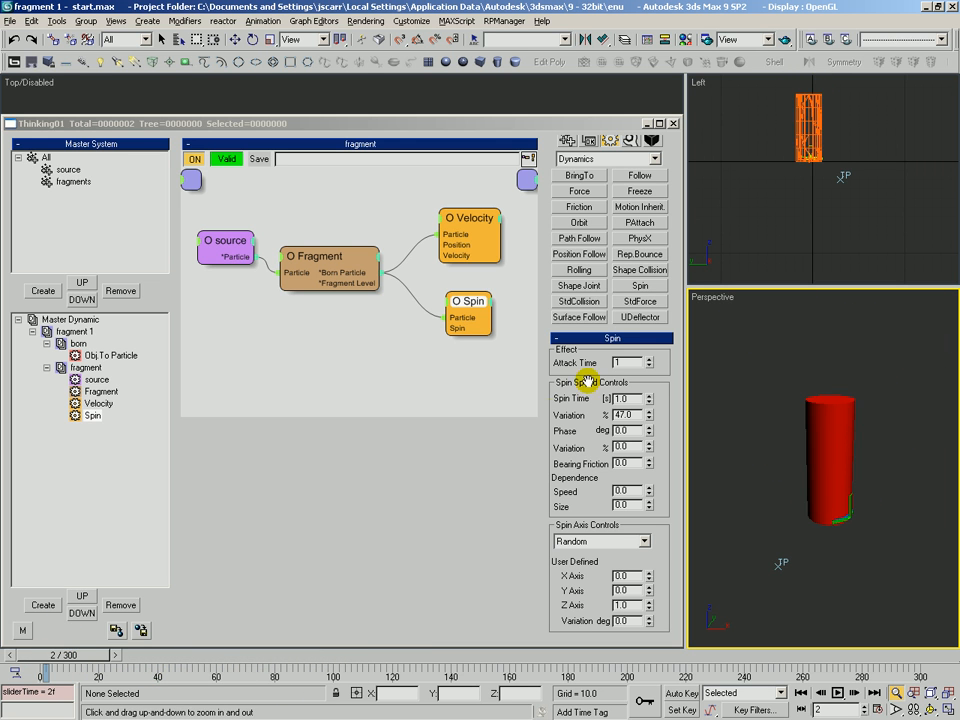
pyautogui.click(618, 362)
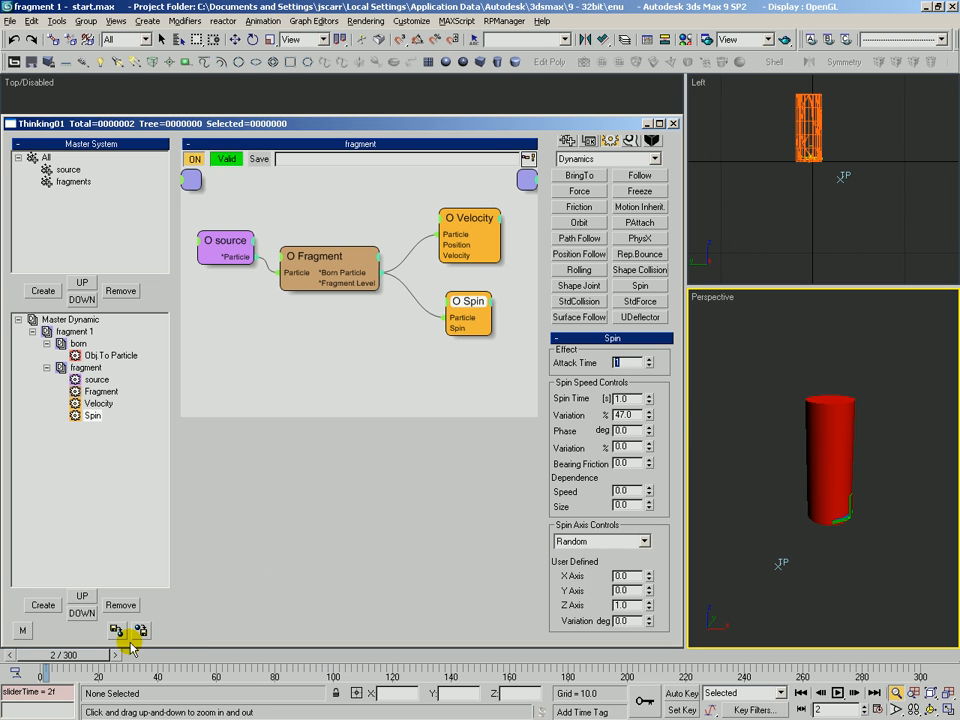
pyautogui.moveTo(69, 656); pyautogui.dragTo(164, 675)
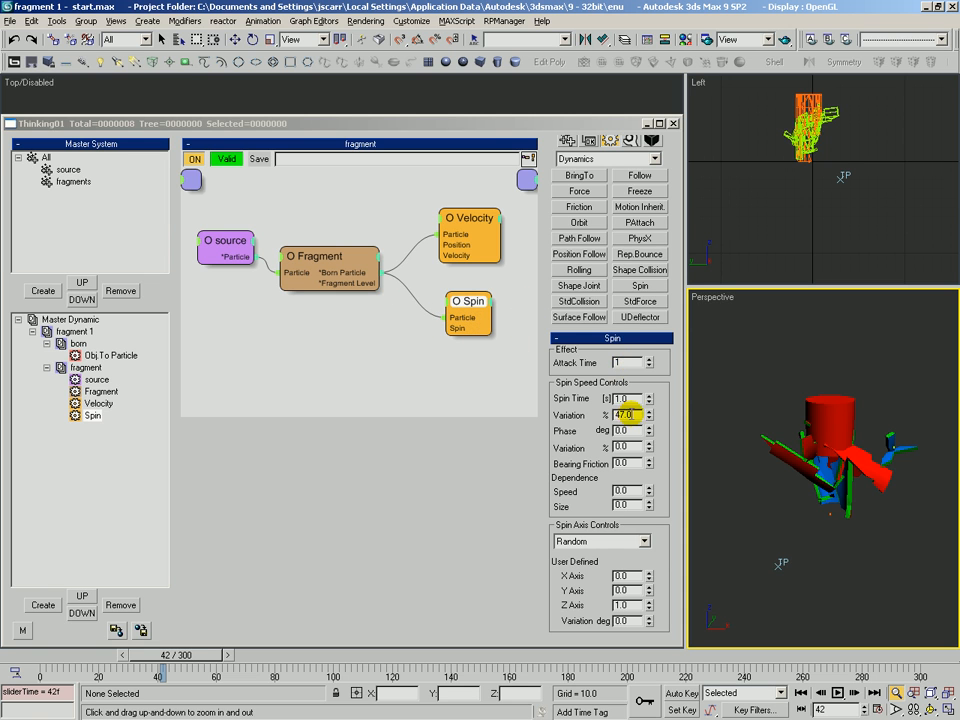
pyautogui.moveTo(176, 655); pyautogui.dragTo(4, 614)
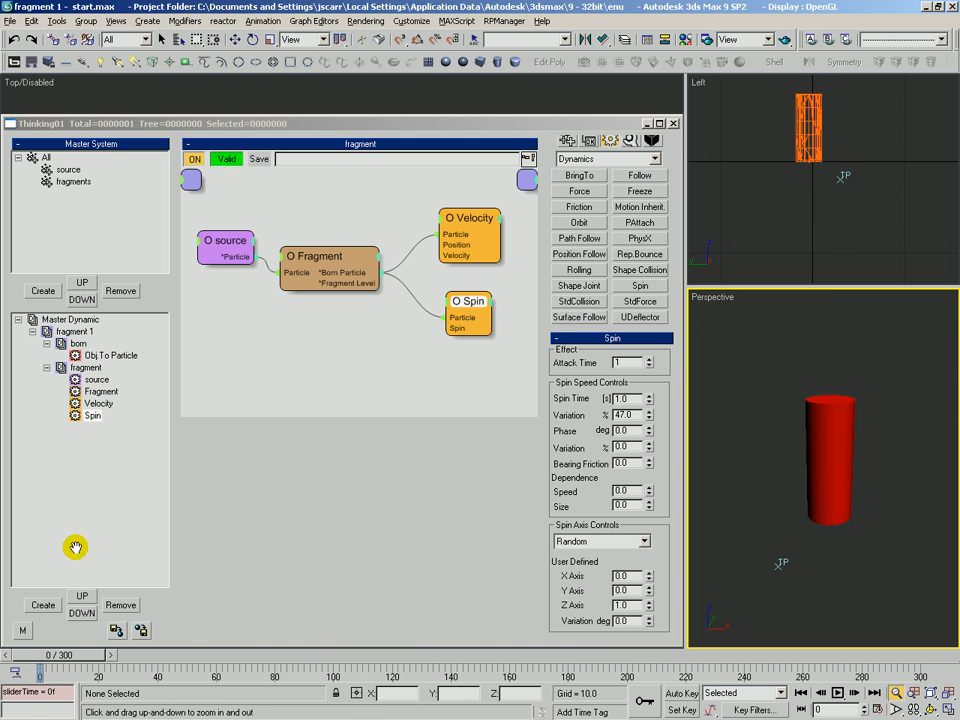
# Reposition the Spin and Fragment nodes in the graph and show the Fragment operator's source and fragment settings
pyautogui.click(469, 291)
pyautogui.moveTo(470, 300); pyautogui.dragTo(460, 287)
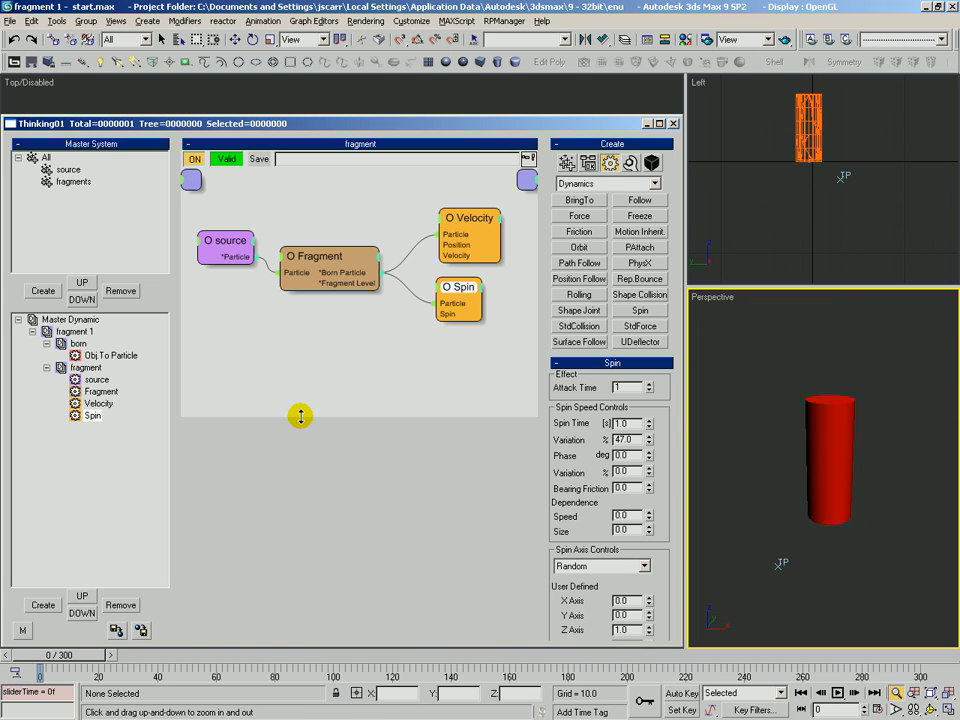
pyautogui.moveTo(323, 255)
pyautogui.mouseDown()
pyautogui.moveTo(313, 291)
pyautogui.moveTo(362, 220)
pyautogui.moveTo(325, 244)
pyautogui.mouseUp()
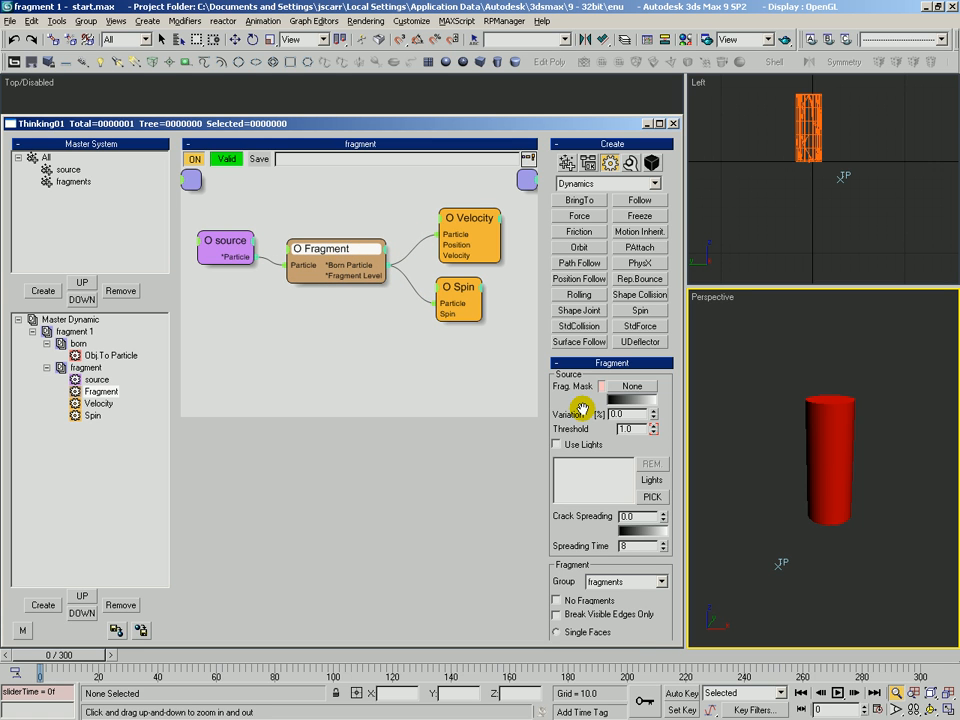
pyautogui.moveTo(571, 402); pyautogui.dragTo(559, 224)
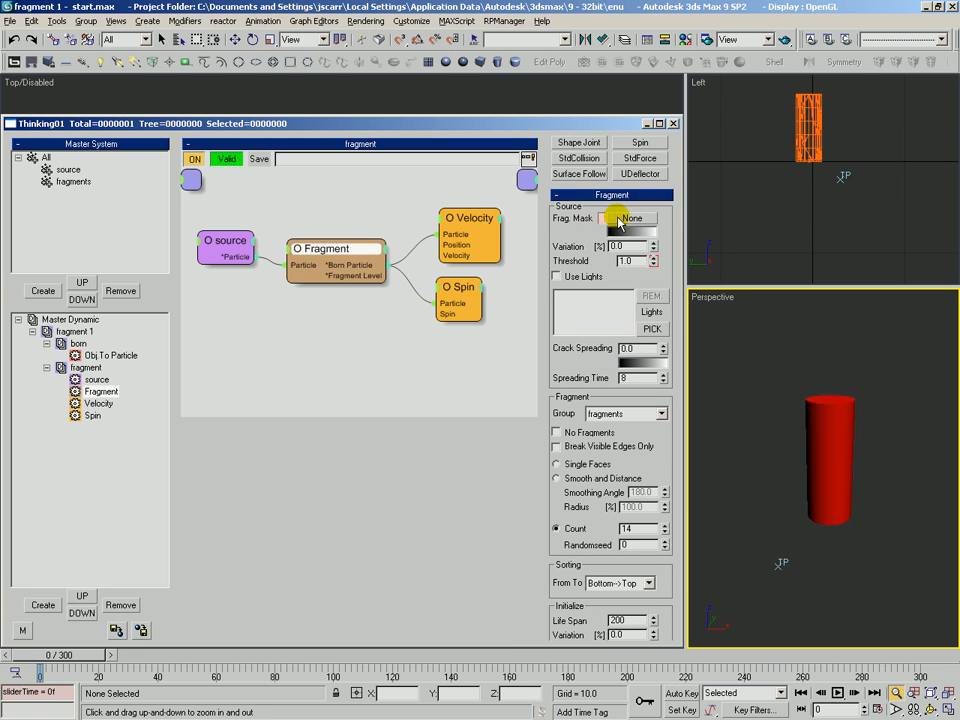